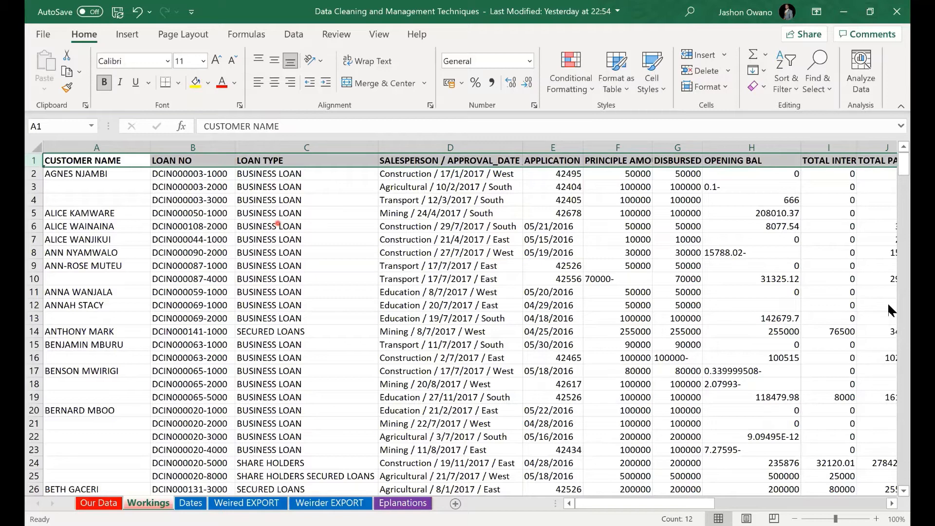
# Examine the blank cells in the Customer Name column against the loan numbers of the same customers
pyautogui.click(93, 147)
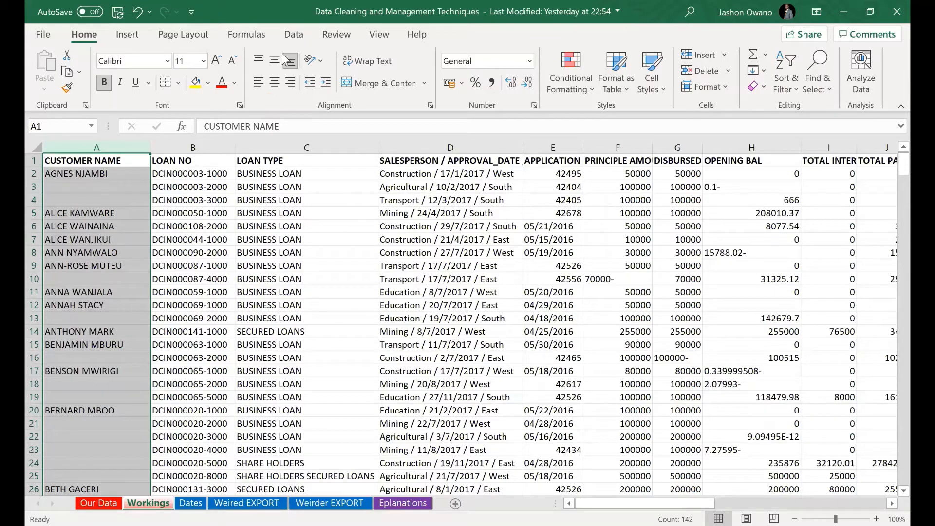
pyautogui.hotkey('alt', 'Tab')
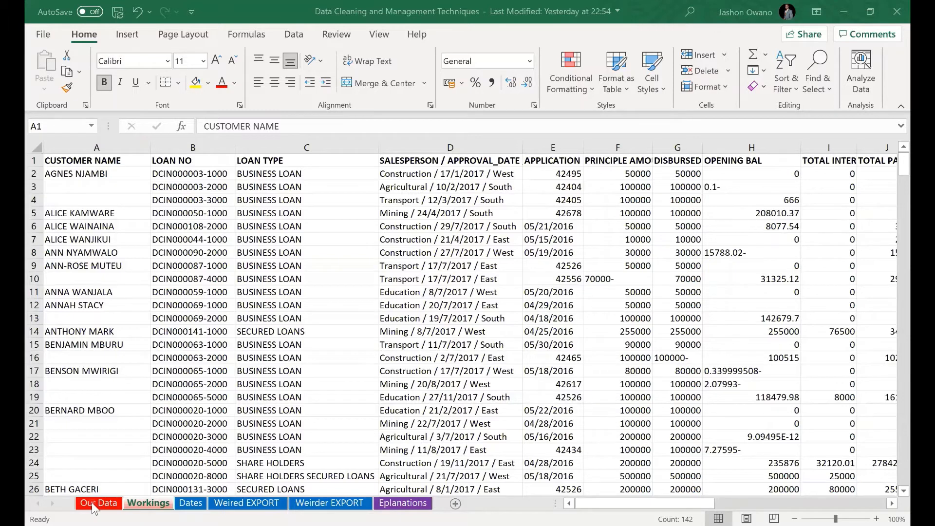
pyautogui.click(112, 147)
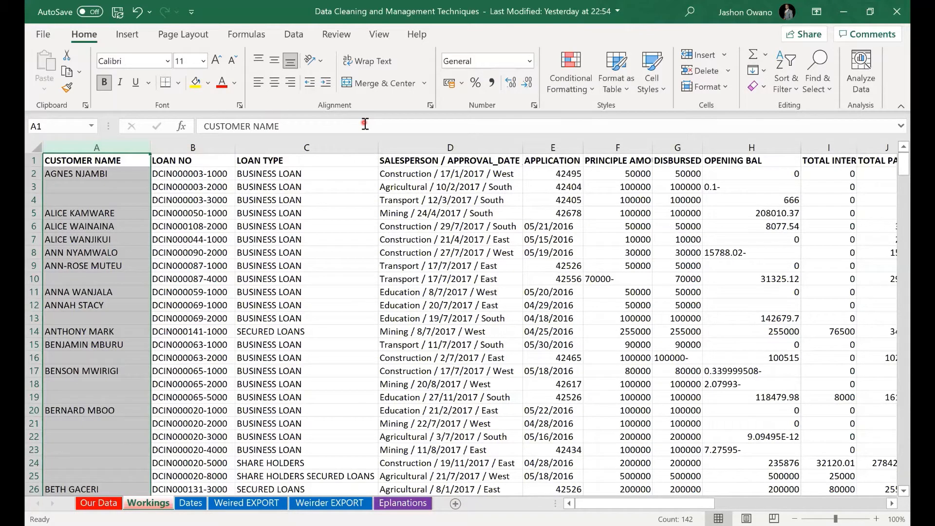
pyautogui.hotkey('ctrl', 'g')
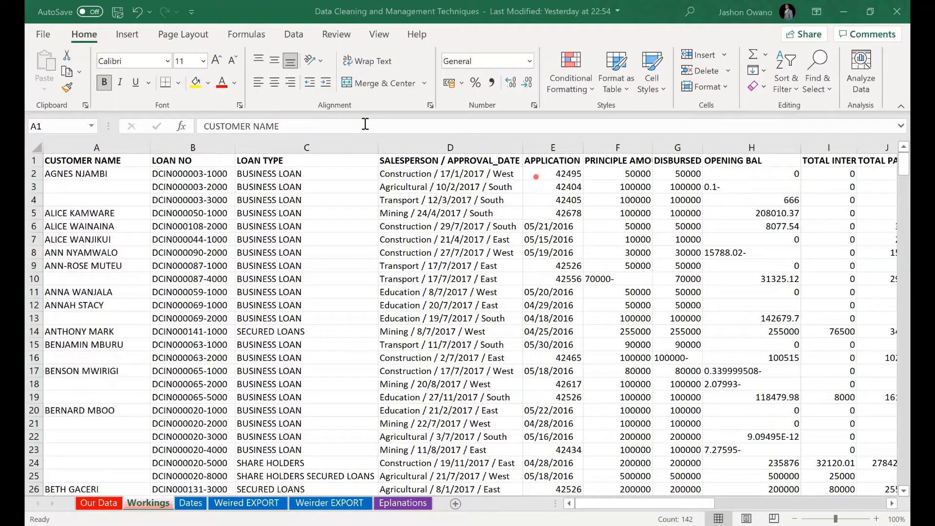
pyautogui.click(90, 147)
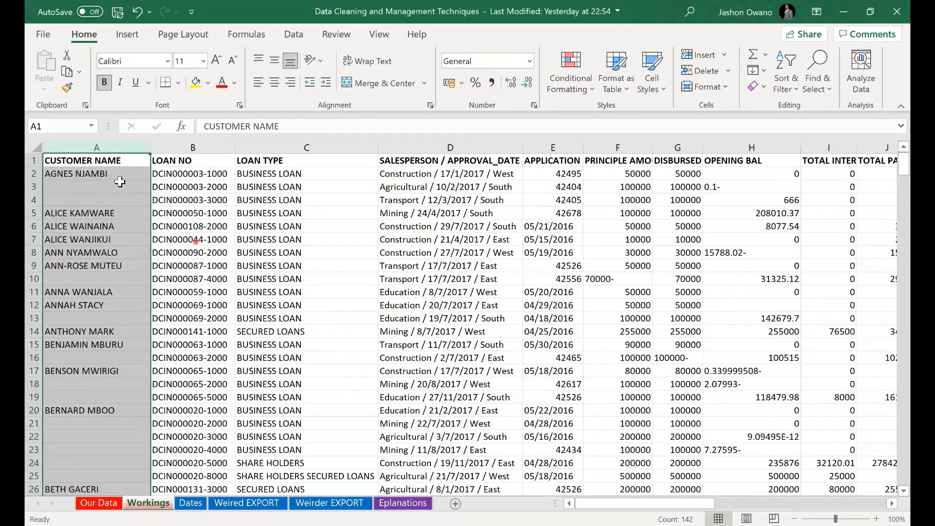
pyautogui.click(120, 184)
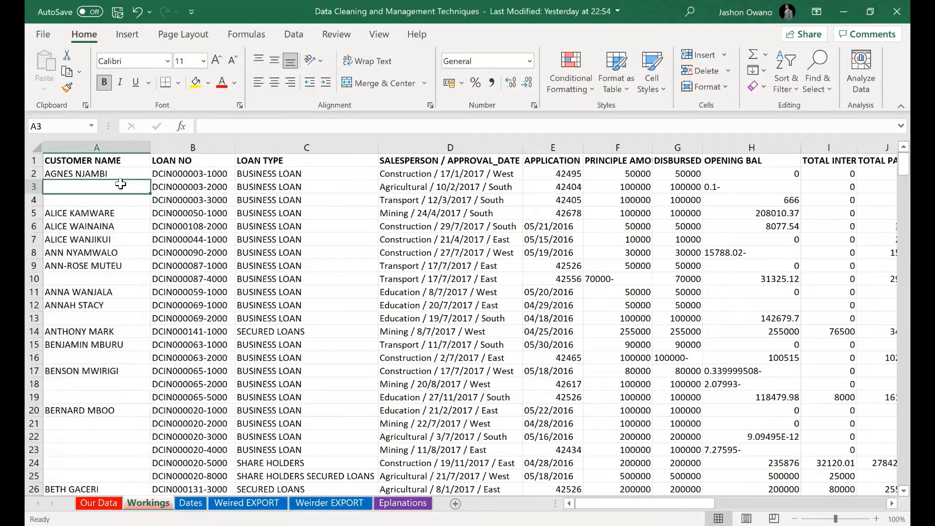
pyautogui.click(77, 189)
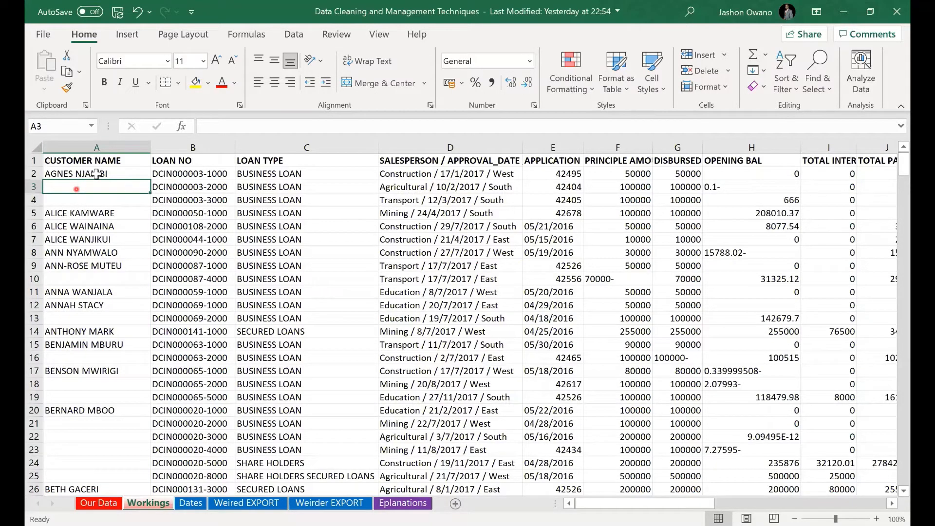
pyautogui.hotkey('shift', 'Down')
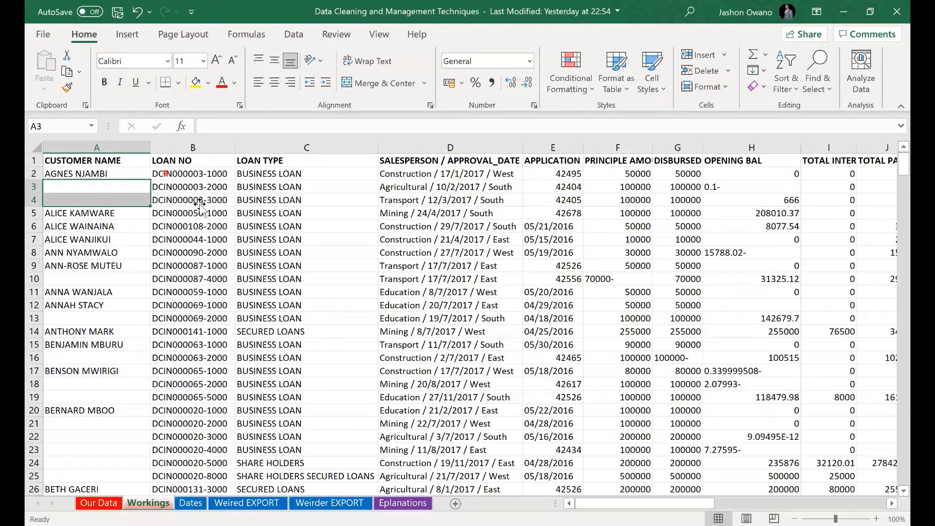
pyautogui.moveTo(195, 174); pyautogui.dragTo(203, 200)
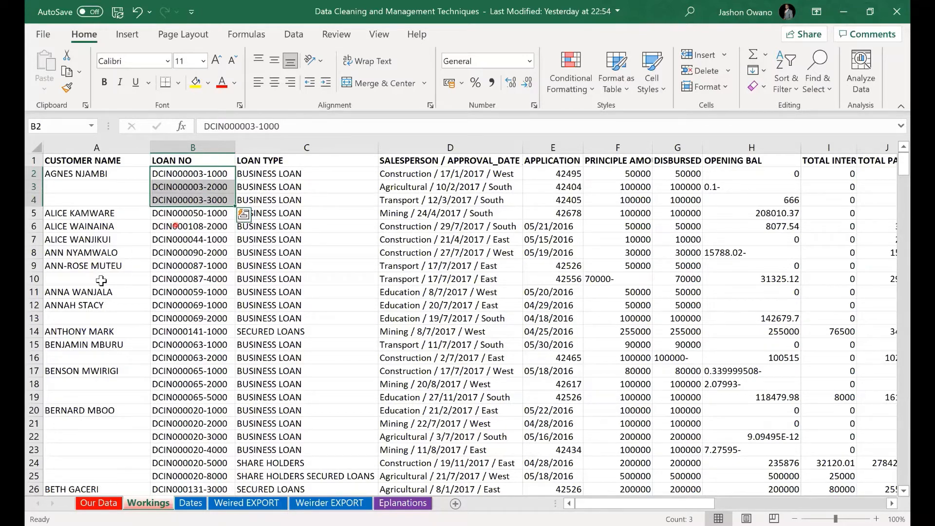
pyautogui.moveTo(97, 266); pyautogui.dragTo(100, 280)
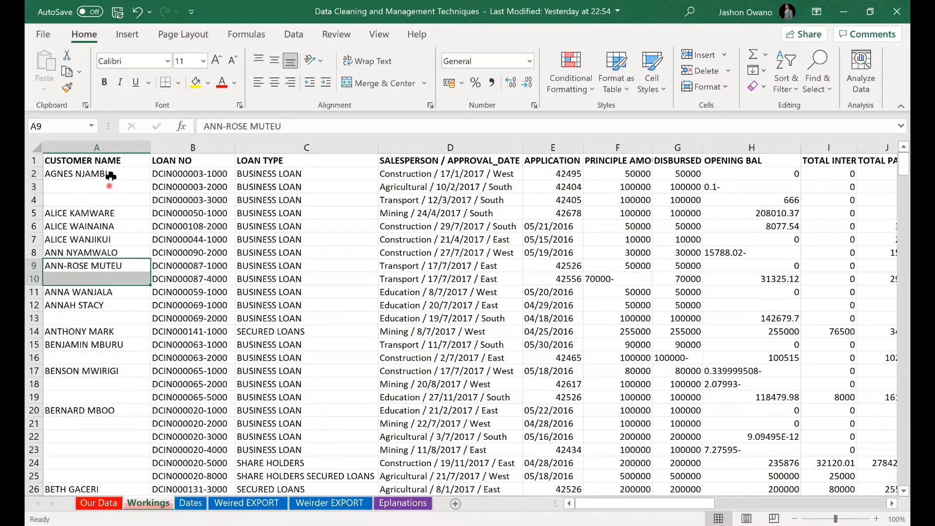
pyautogui.moveTo(105, 175); pyautogui.dragTo(104, 197)
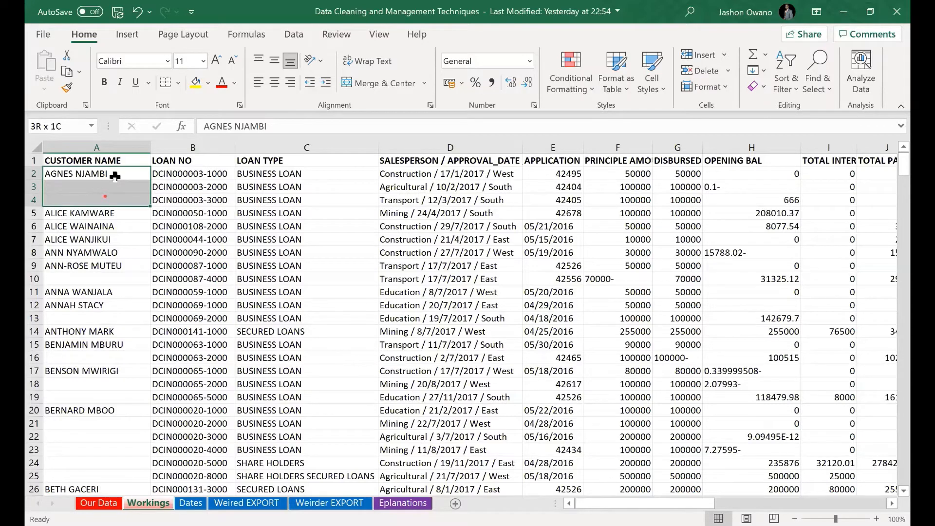
pyautogui.click(105, 279)
# Select the Customer Name data cells from A2 through the last data row, A273
pyautogui.click(109, 173)
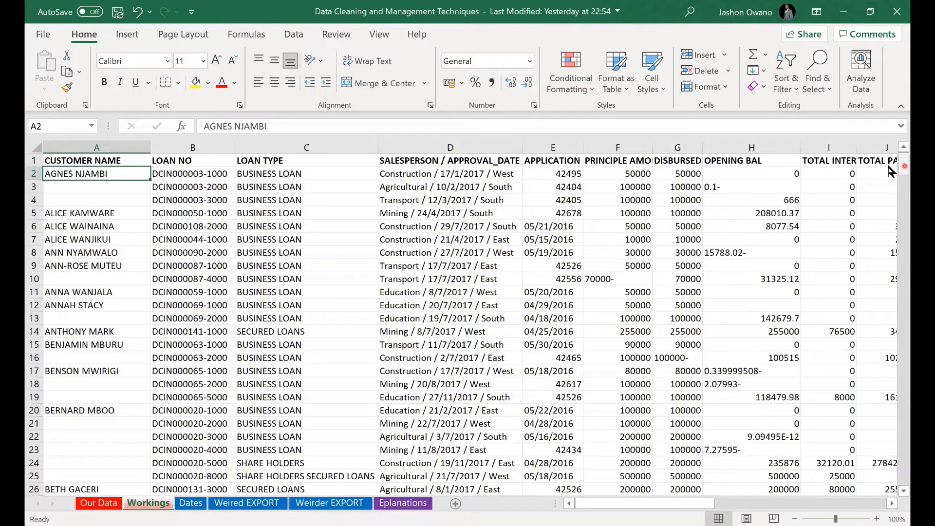
pyautogui.moveTo(904, 166); pyautogui.dragTo(904, 461)
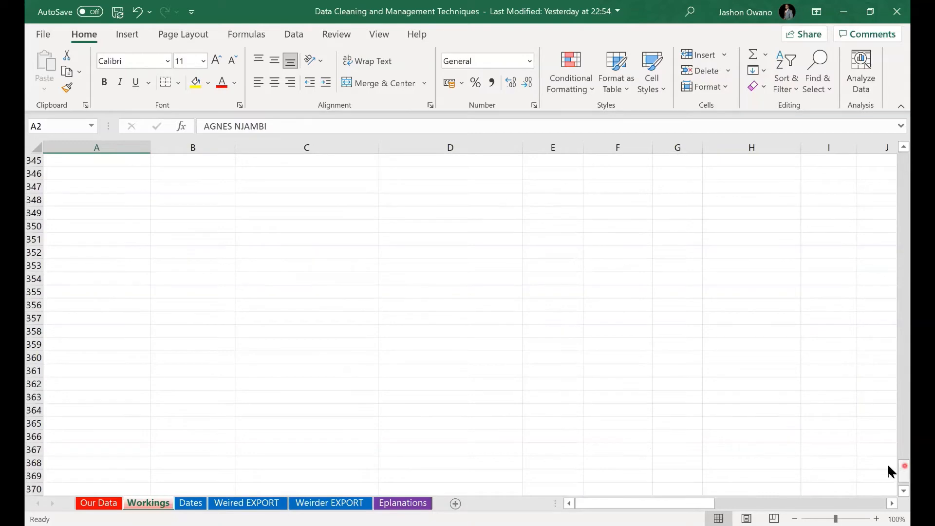
pyautogui.moveTo(904, 468); pyautogui.dragTo(888, 254)
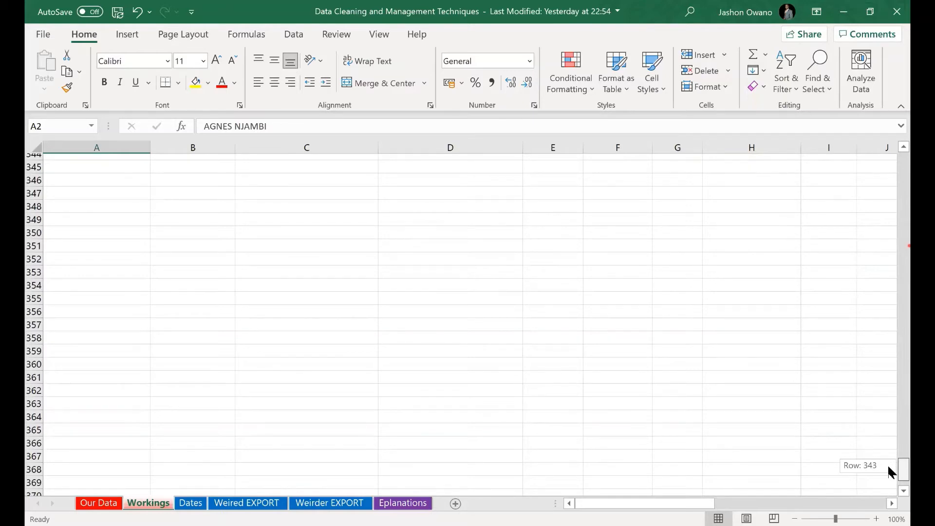
pyautogui.moveTo(904, 470); pyautogui.dragTo(904, 218)
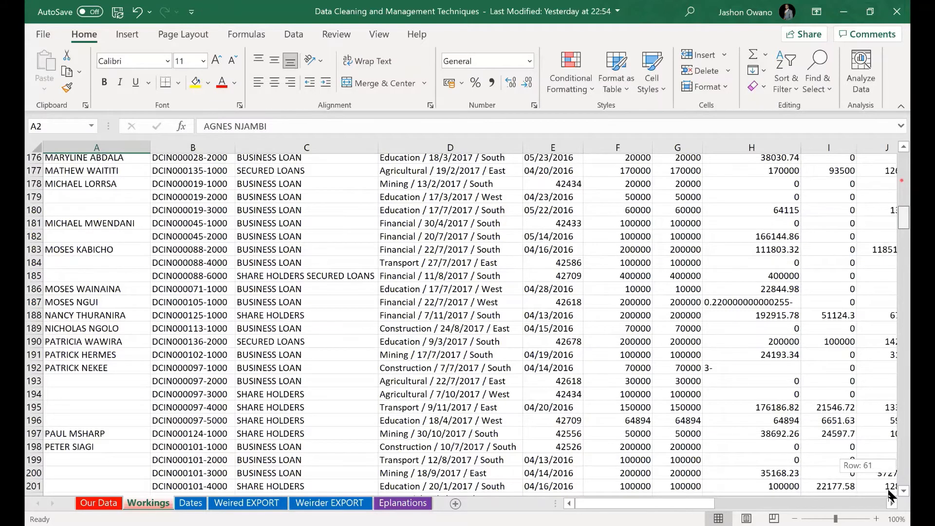
pyautogui.moveTo(904, 217); pyautogui.dragTo(905, 266)
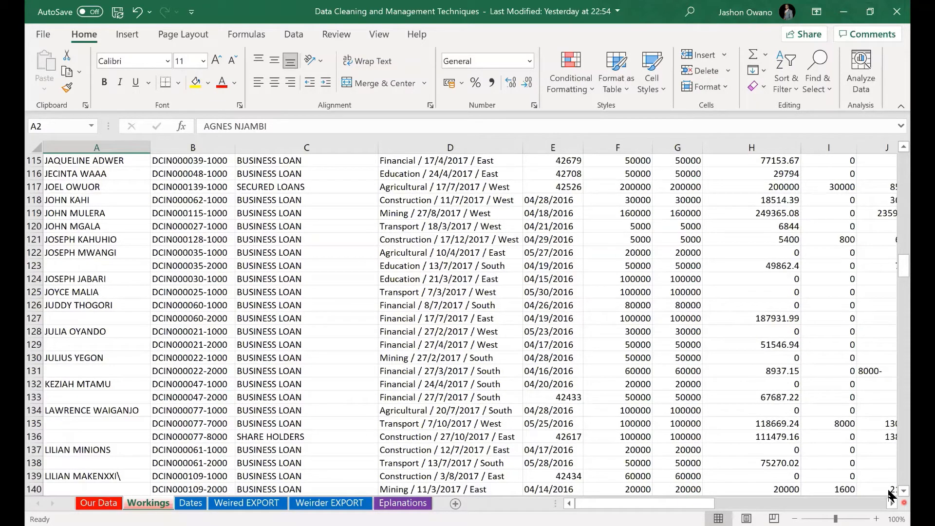
pyautogui.click(902, 491)
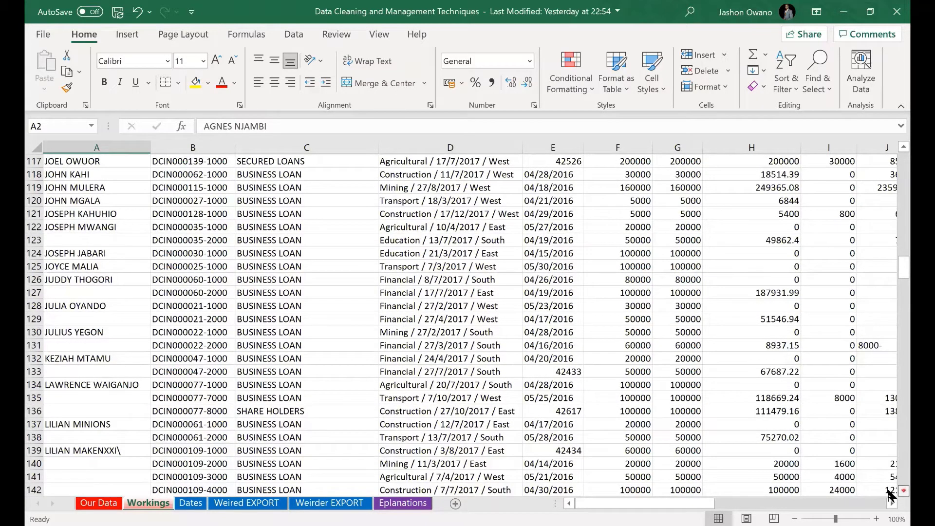
pyautogui.scroll(-20, 889, 493)
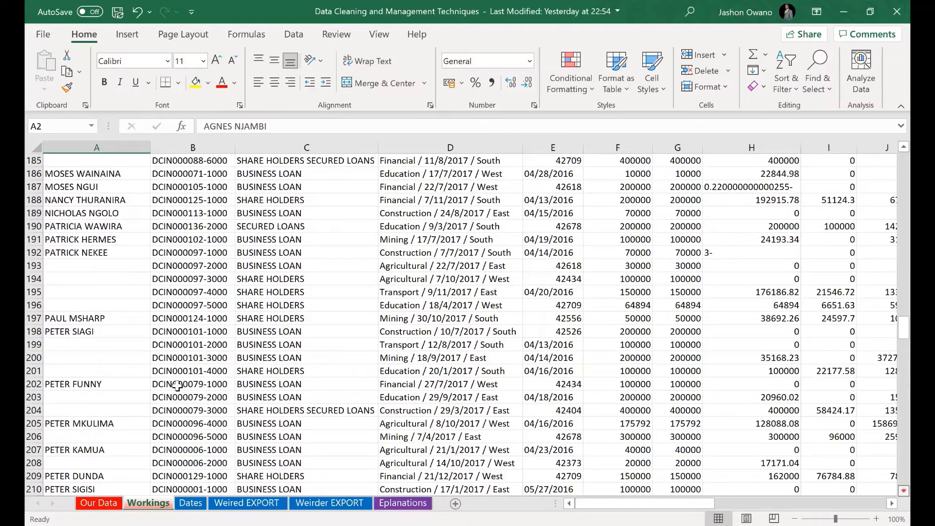
pyautogui.scroll(-20, 177, 386)
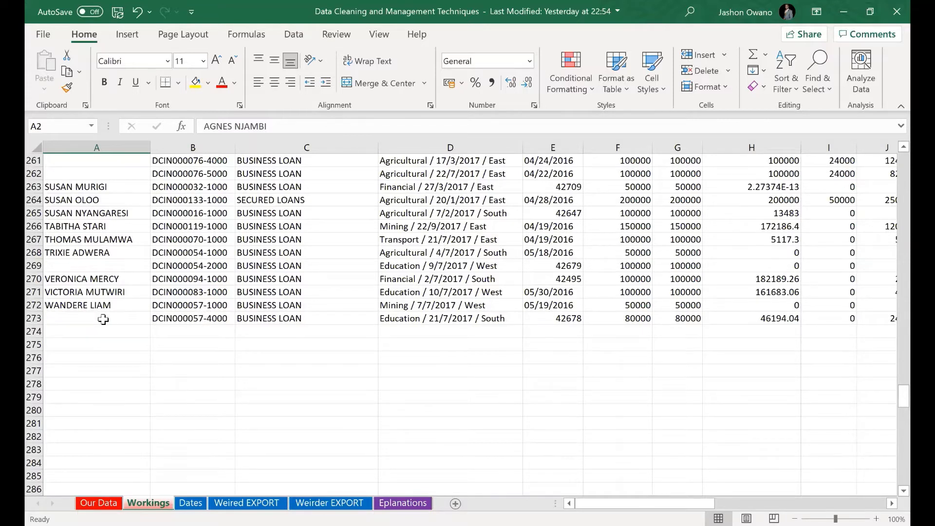
pyautogui.keyDown('shift'); pyautogui.click(103, 319); pyautogui.keyUp('shift')
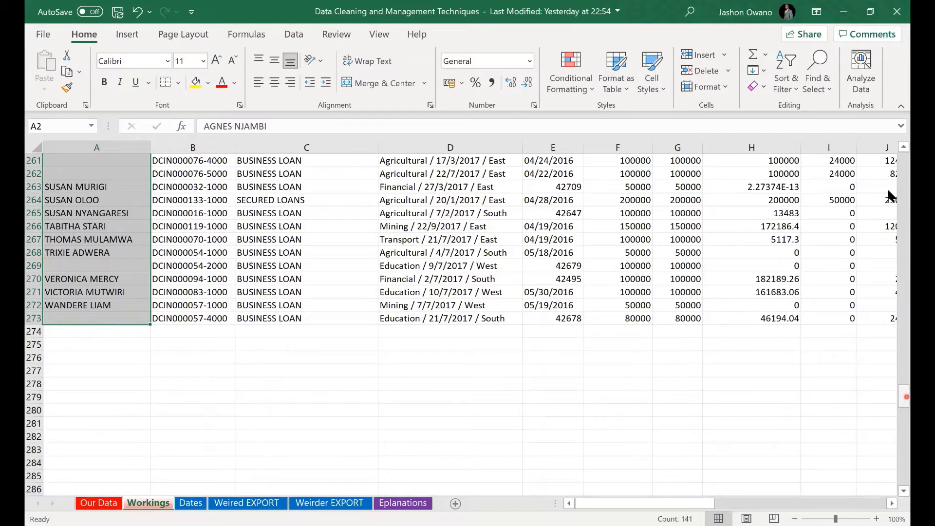
pyautogui.scroll(20, 206, 161)
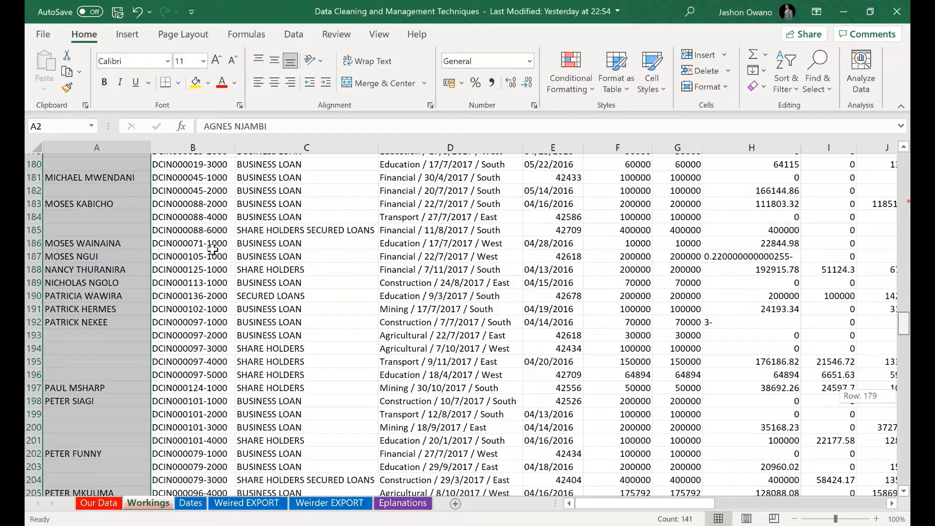
pyautogui.scroll(20, 213, 250)
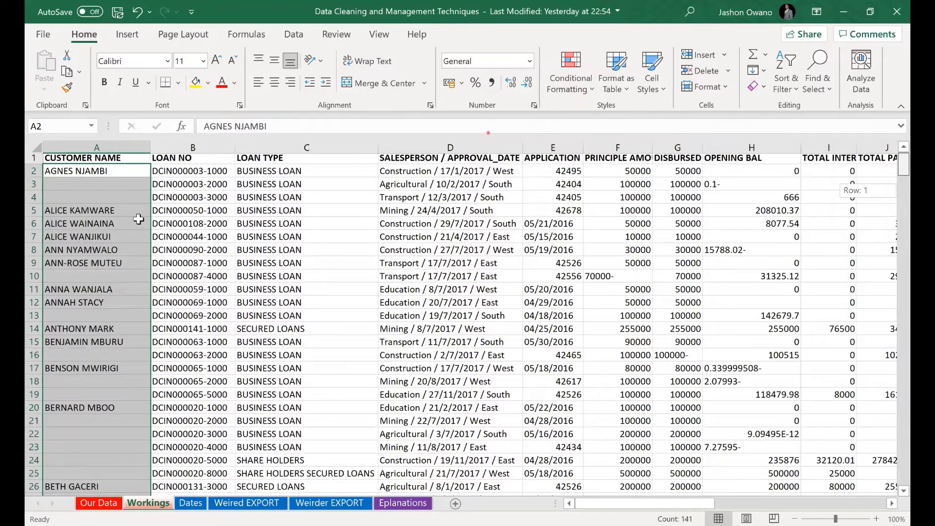
pyautogui.click(178, 212)
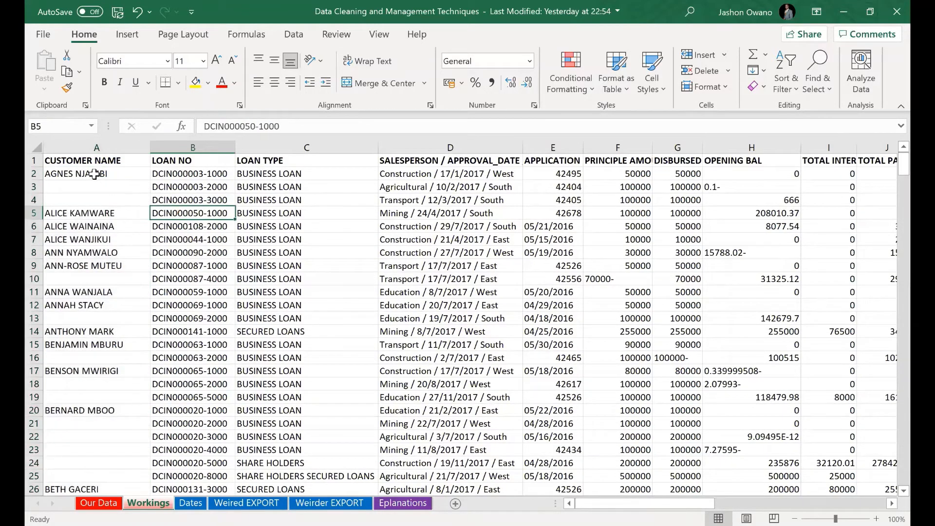
# Select only the blank cells within A2:A273 of the Customer Name column using Go To Special with the Blanks option
pyautogui.click(94, 174)
pyautogui.moveTo(94, 174); pyautogui.dragTo(97, 452)
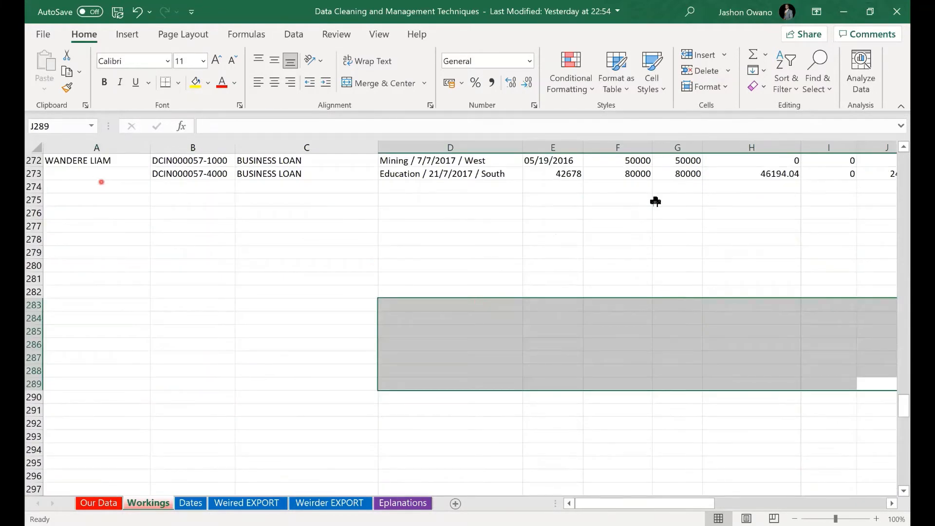
pyautogui.click(99, 178)
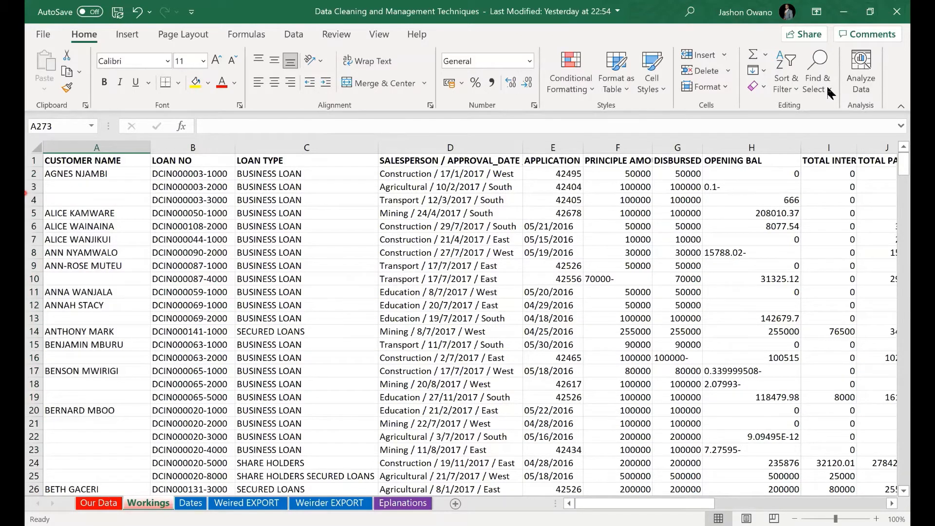
pyautogui.keyDown('shift'); pyautogui.click(74, 178); pyautogui.keyUp('shift')
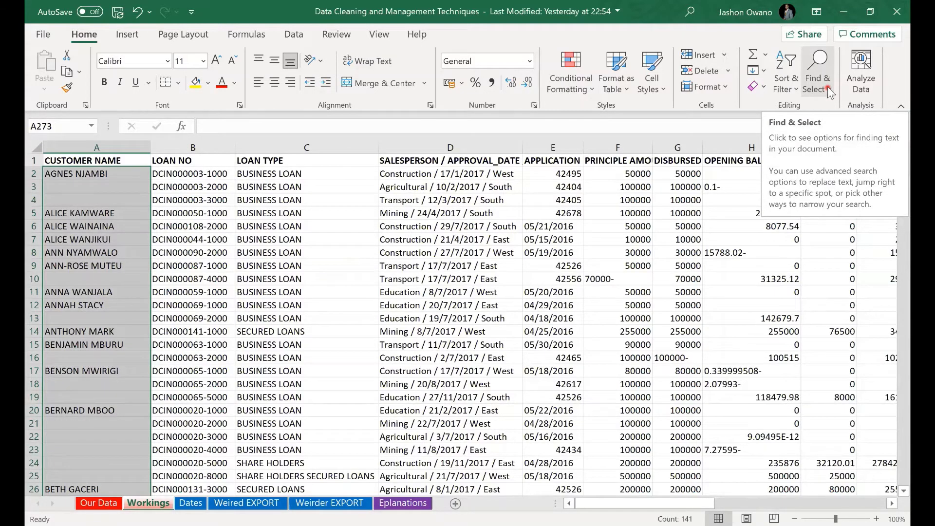
pyautogui.click(830, 91)
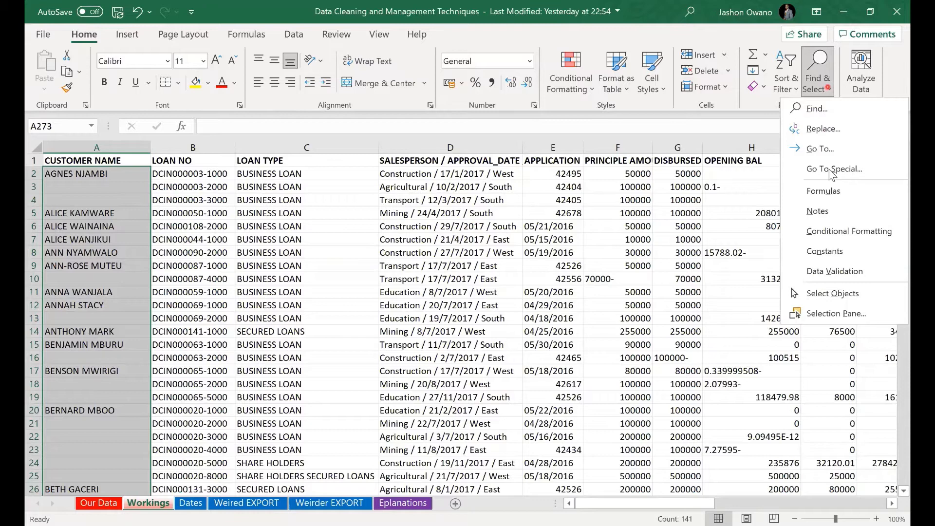
pyautogui.press('s')
pyautogui.click(587, 265)
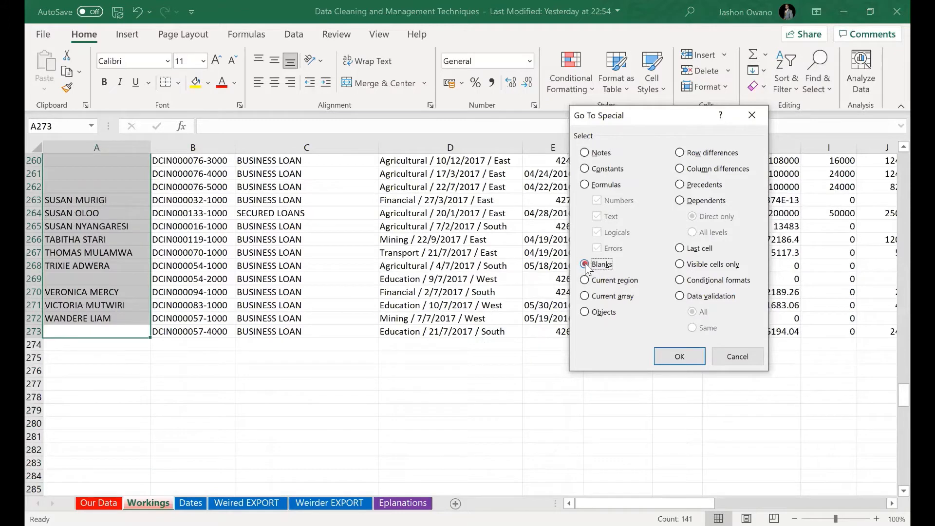
pyautogui.click(679, 355)
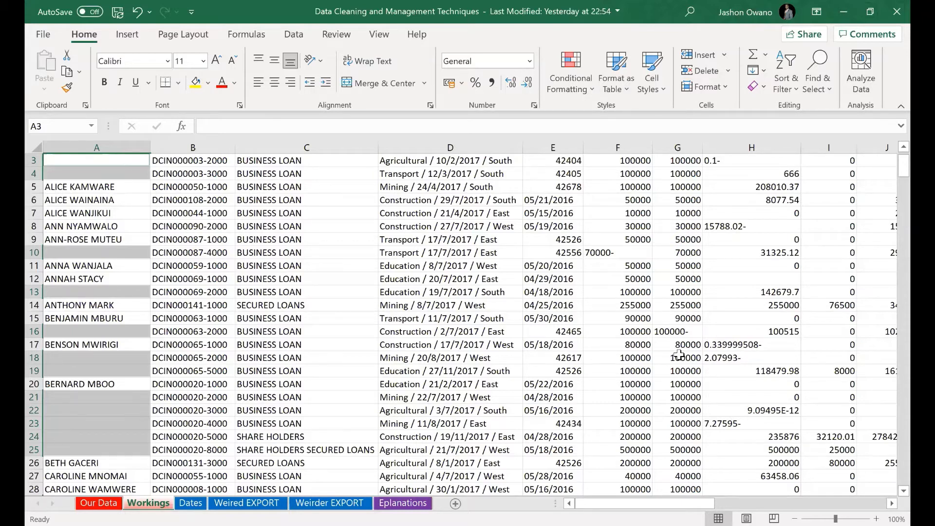
# Fill all selected blank cells at once with a relative reference to the cell directly above, entering =A2 in A3
pyautogui.write('=')
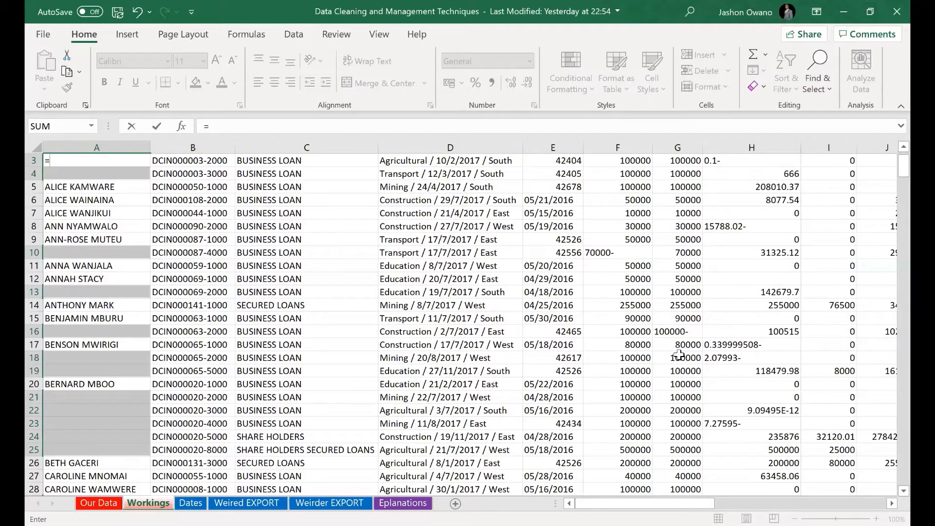
pyautogui.press('Up')
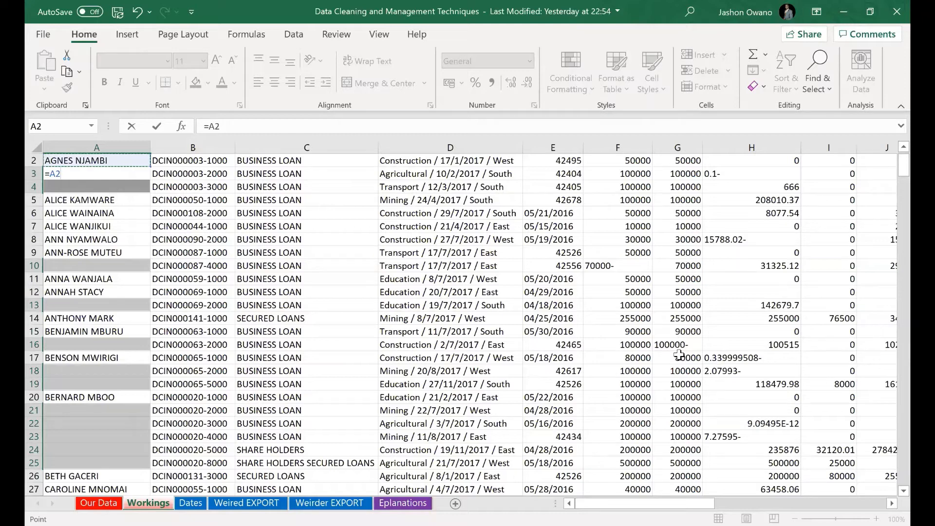
pyautogui.hotkey('ctrl', 'Return')
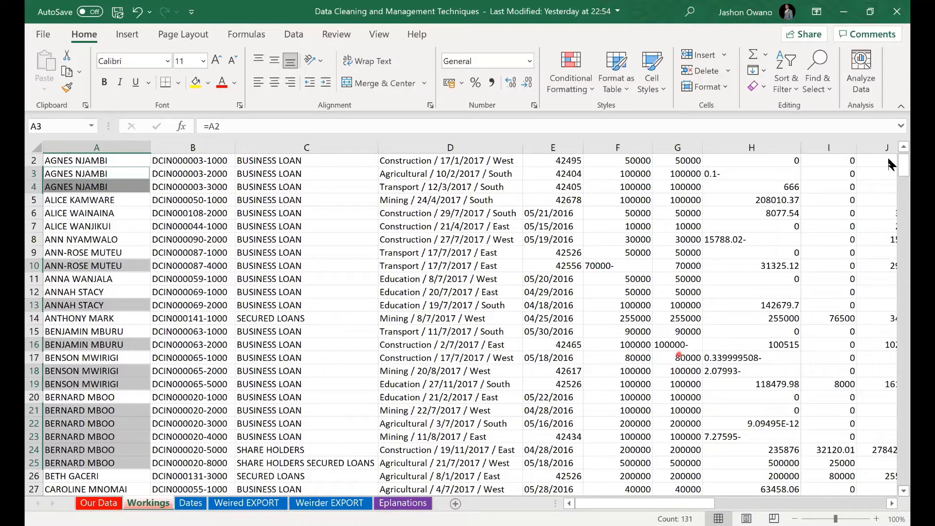
# Check the formulas filled into cells A3 and A4 of the Customer Name column
pyautogui.scroll(1, 889, 158)
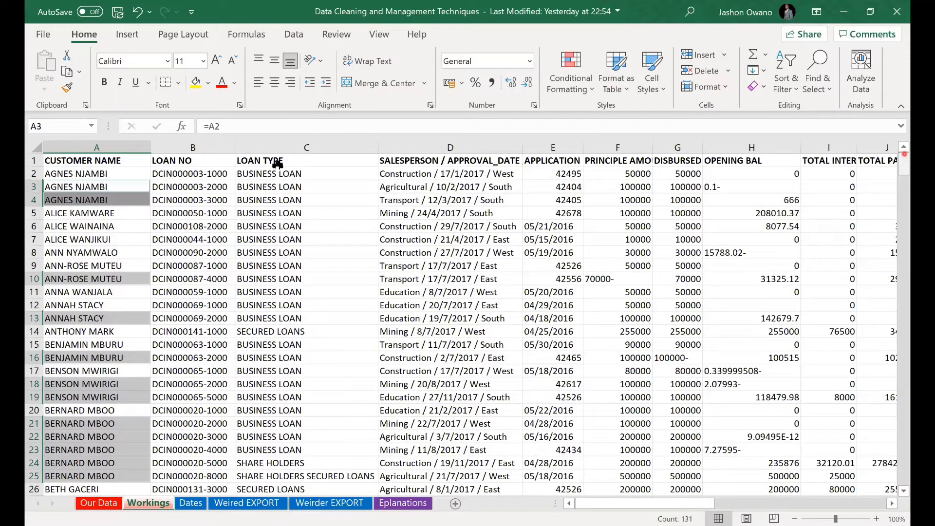
pyautogui.click(100, 182)
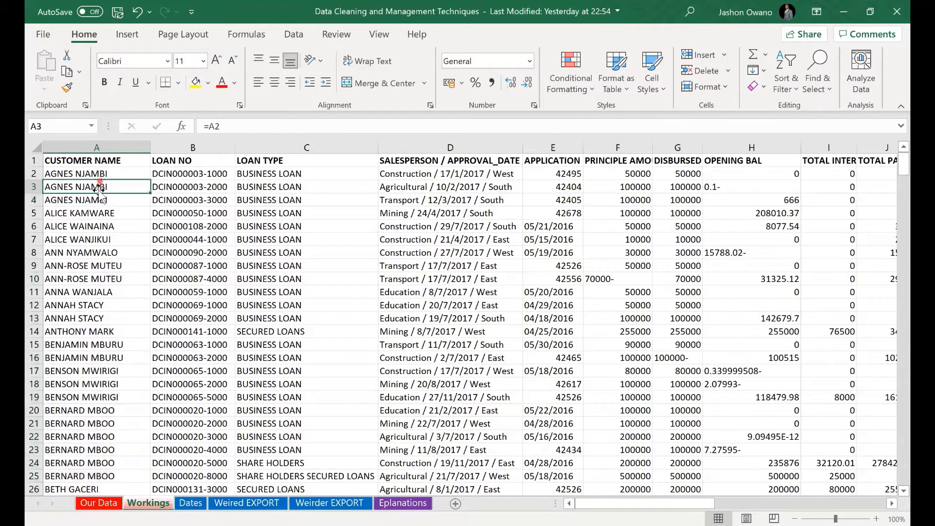
pyautogui.click(98, 198)
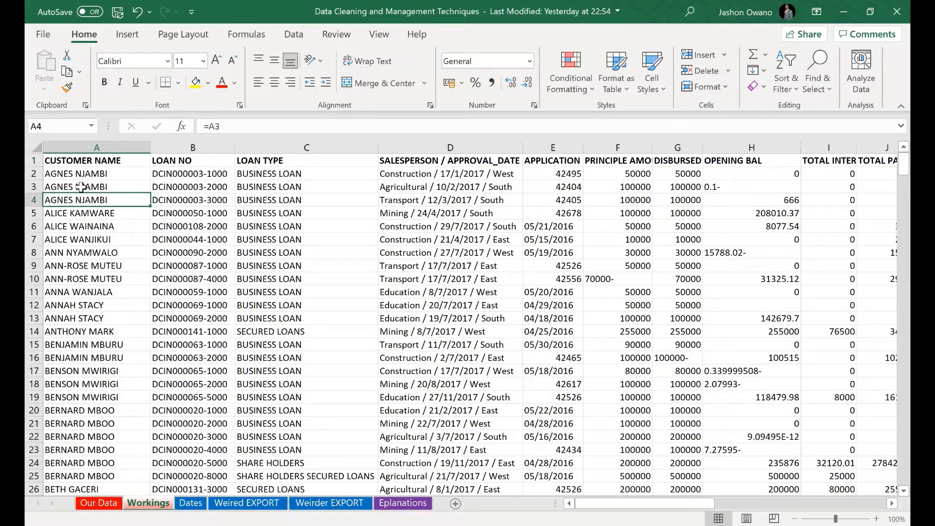
# Replace the formulas in the Customer Name column with their values by copying column A and pasting values only over it
pyautogui.click(81, 187)
pyautogui.click(80, 203)
pyautogui.click(102, 144)
pyautogui.hotkey('ctrl', 'c')
pyautogui.click(47, 92)
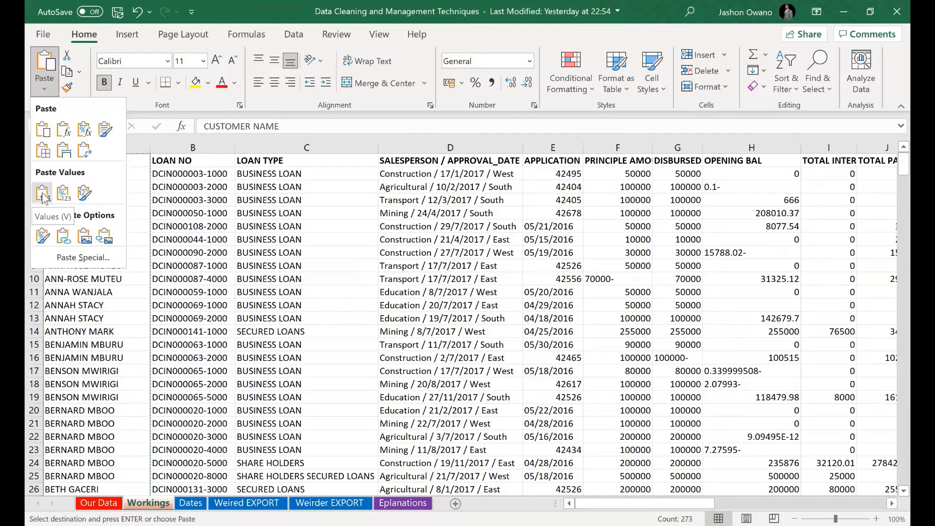
pyautogui.click(44, 196)
# Check the first Customer Name cells to verify they hold plain values, and clear the copy selection
pyautogui.click(79, 185)
pyautogui.press('Up')
pyautogui.press('Up')
pyautogui.press('Down')
pyautogui.press('Down')
pyautogui.press('Down')
pyautogui.press('Down')
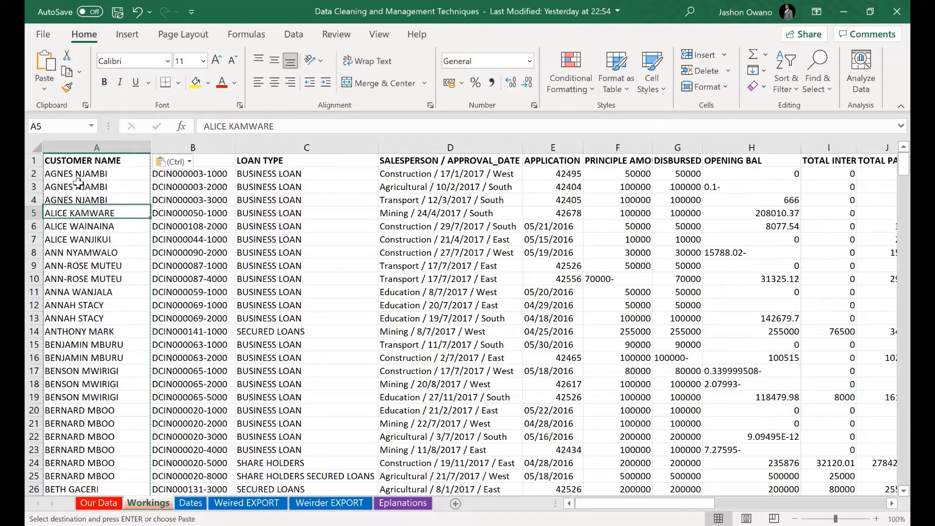
pyautogui.press('Down')
pyautogui.press('Escape')
pyautogui.hotkey('ctrl', 'Home')
# Examine the LOAN NO column, especially the serial after the hyphen in B2 and the repeated customer rows A2:A4
pyautogui.click(215, 142)
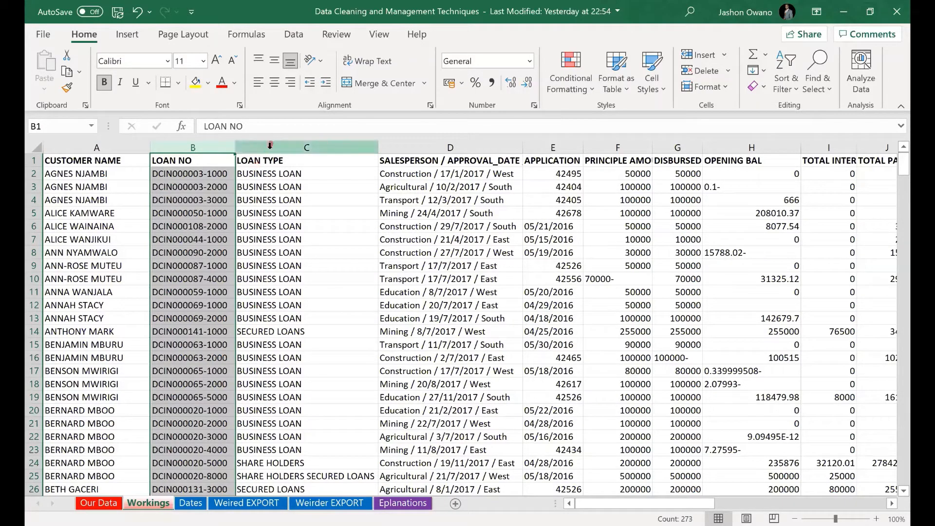
pyautogui.click(210, 147)
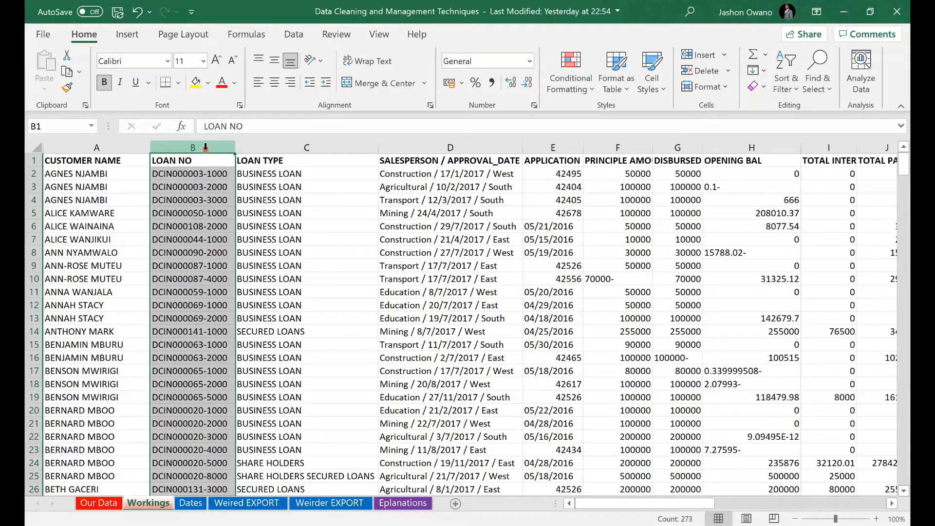
pyautogui.click(155, 176)
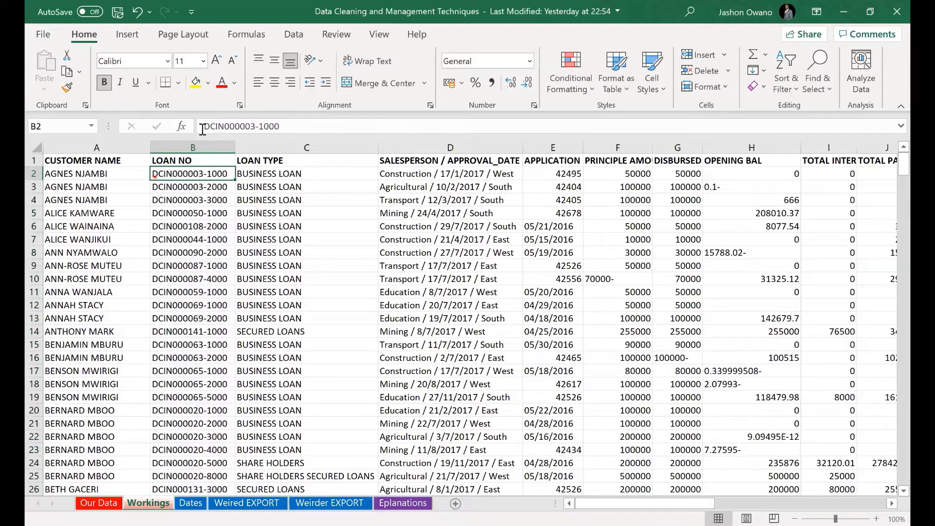
pyautogui.doubleClick(283, 128)
pyautogui.moveTo(280, 128); pyautogui.dragTo(259, 127)
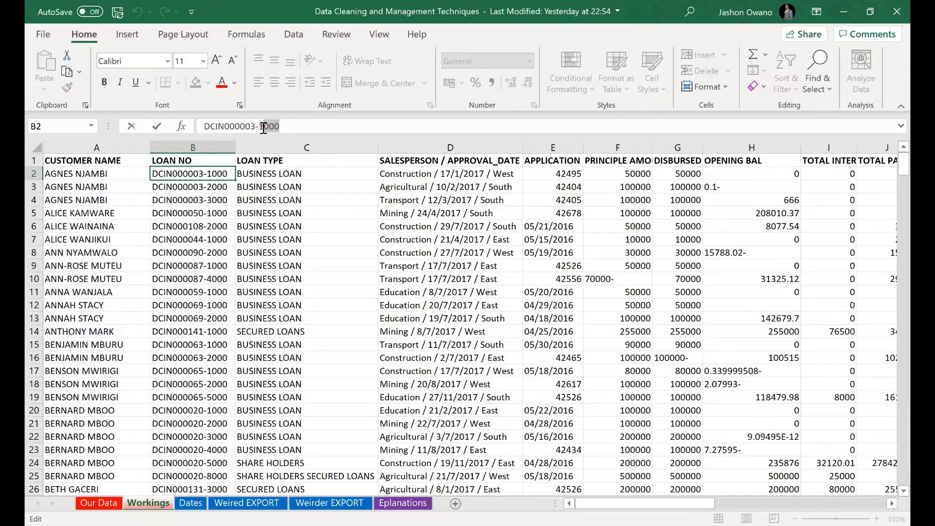
pyautogui.moveTo(80, 177); pyautogui.dragTo(81, 200)
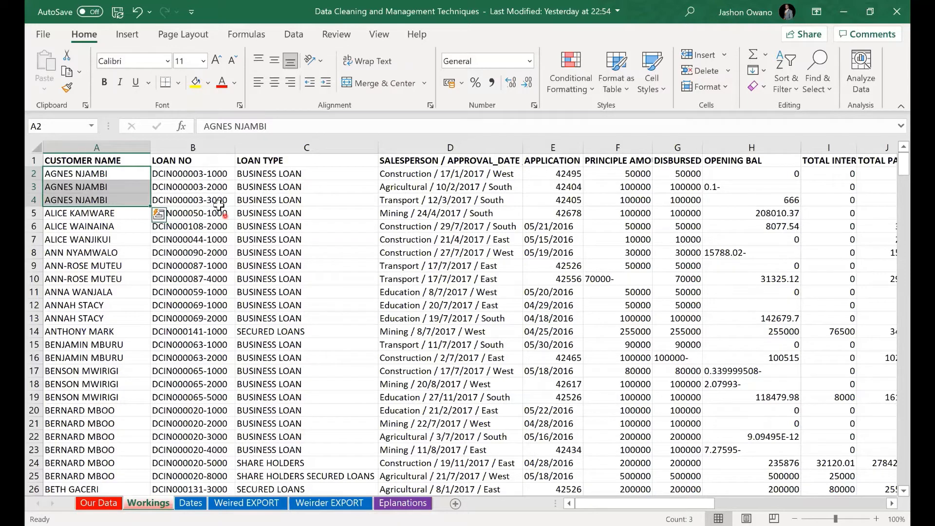
pyautogui.click(204, 147)
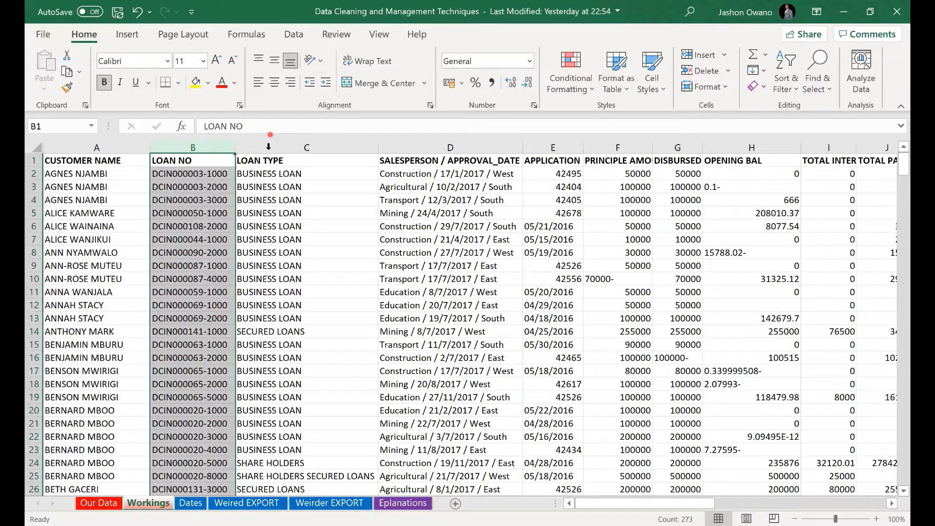
# Insert a blank column before LOAN TYPE and give it the header Loan Serial in C1
pyautogui.click(300, 146)
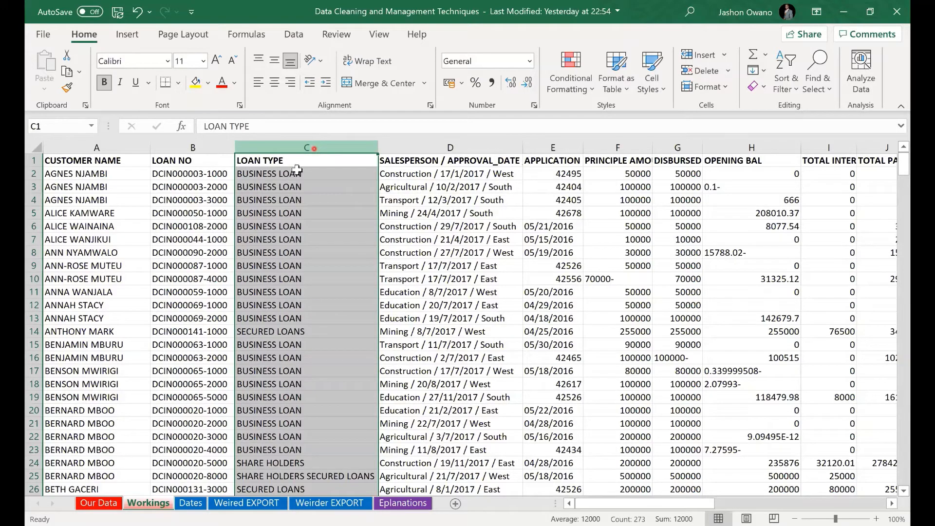
pyautogui.hotkey('ctrl', 'shift', '+')
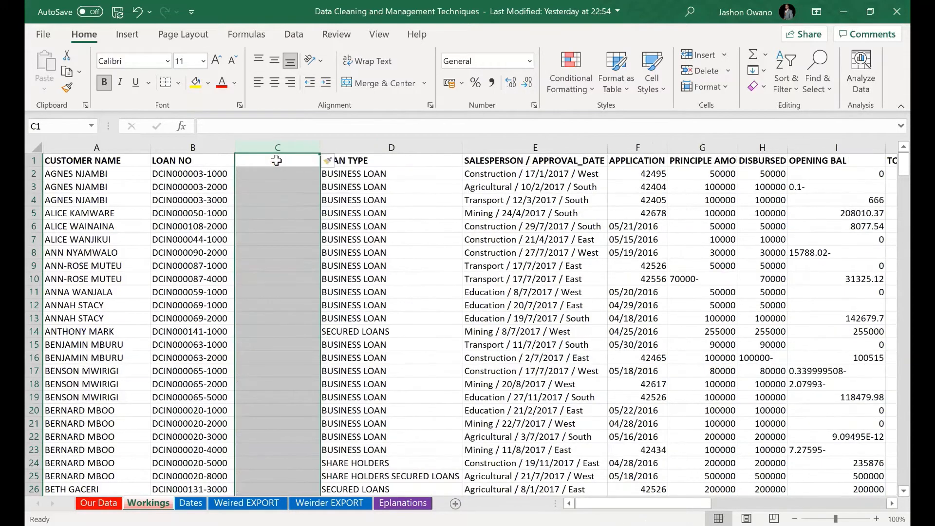
pyautogui.click(276, 160)
pyautogui.doubleClick(277, 160)
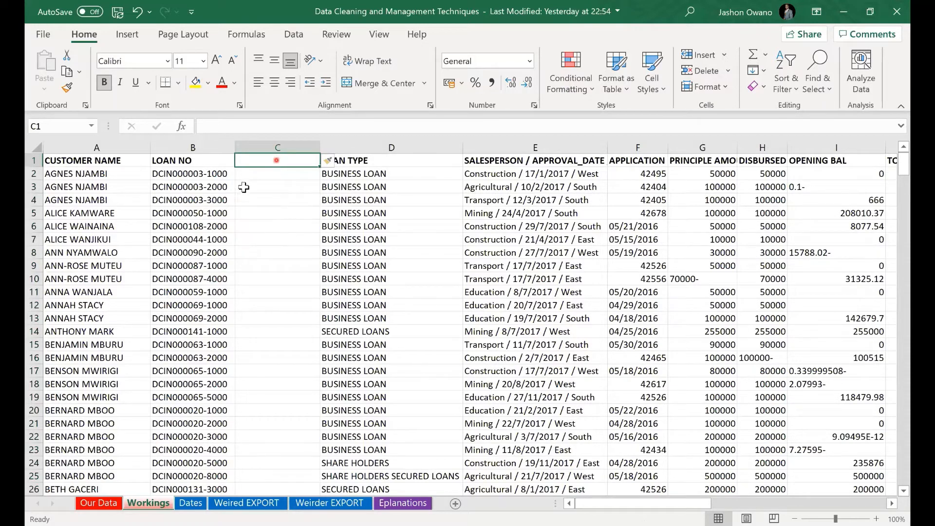
pyautogui.write('Loan Serial')
pyautogui.press('Return')
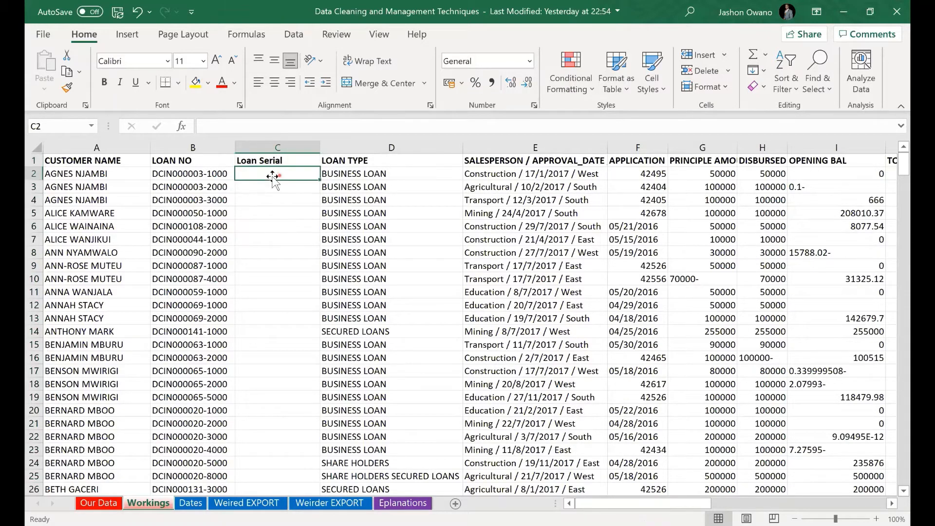
pyautogui.click(263, 188)
pyautogui.click(263, 201)
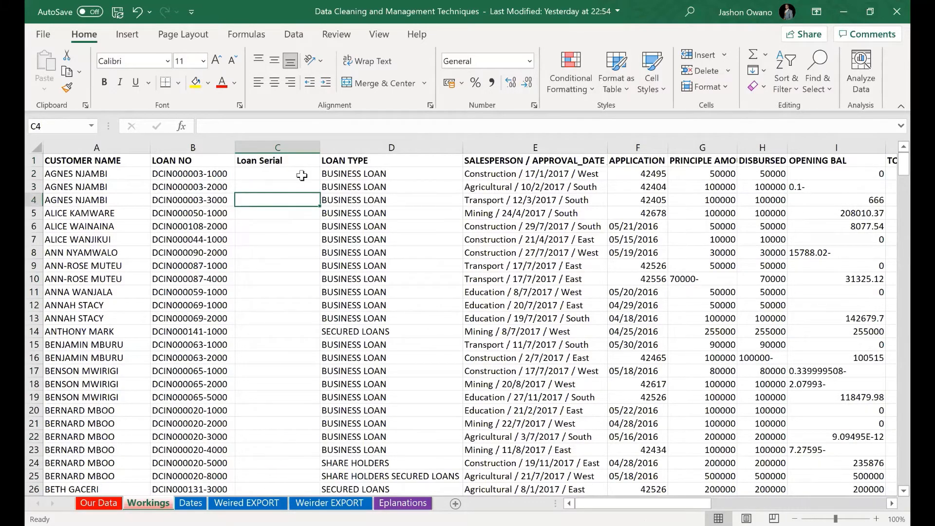
pyautogui.click(256, 170)
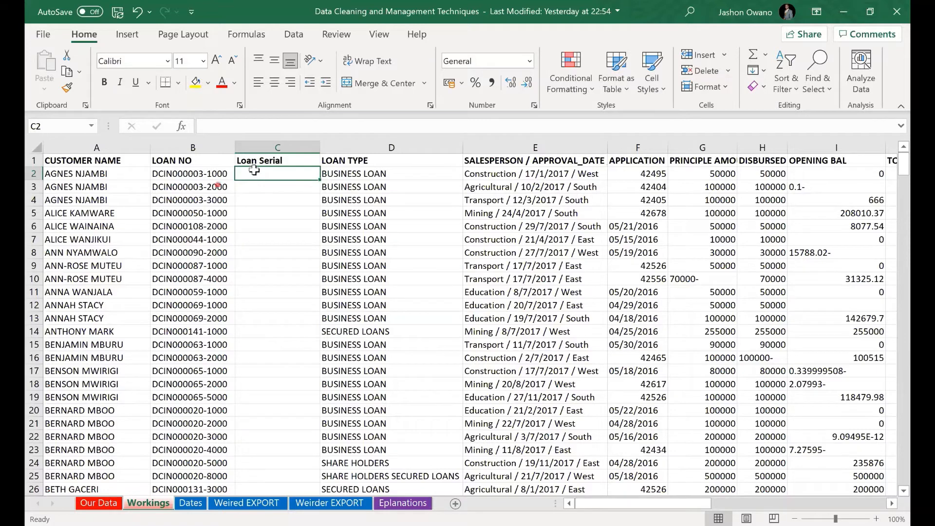
pyautogui.click(276, 146)
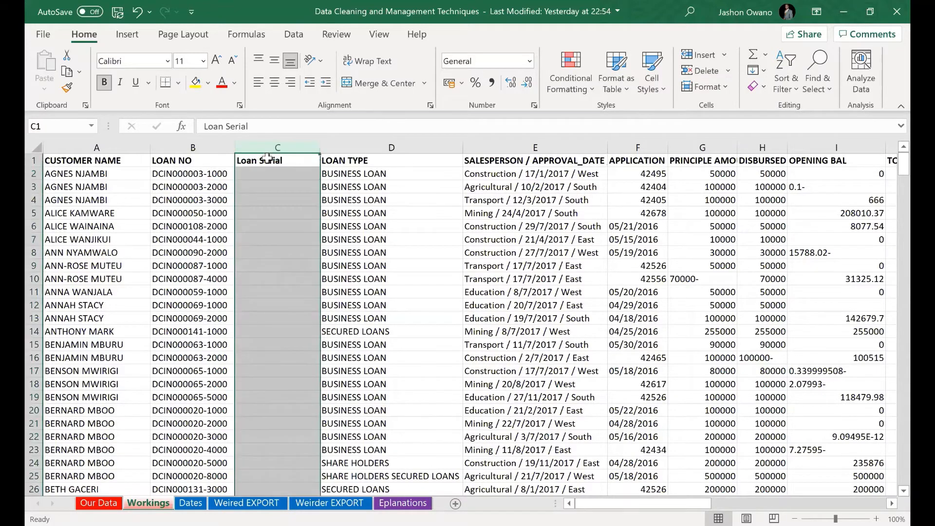
pyautogui.click(268, 159)
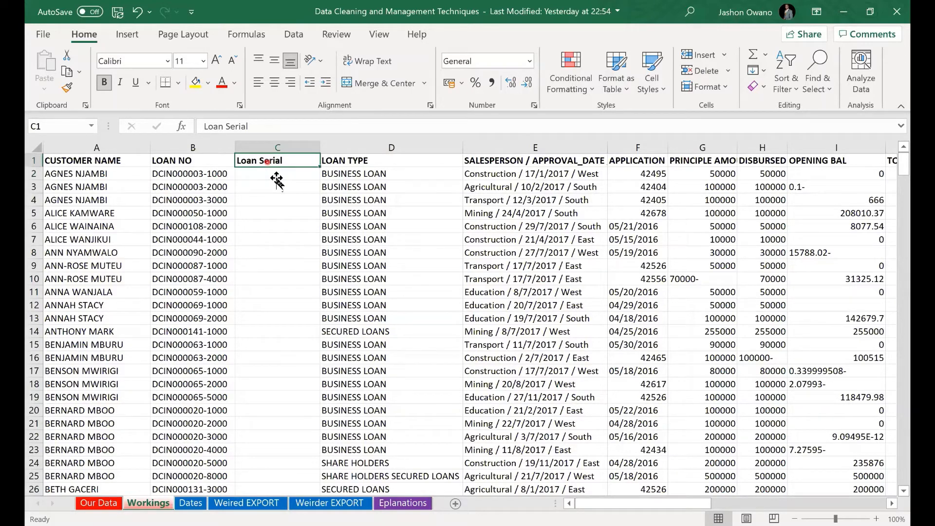
pyautogui.click(278, 178)
pyautogui.write('1000')
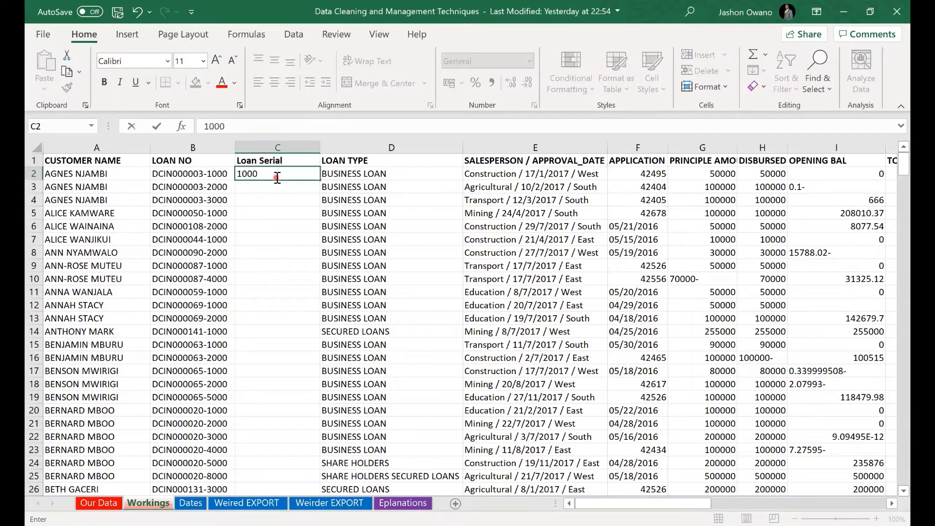
pyautogui.press('Return')
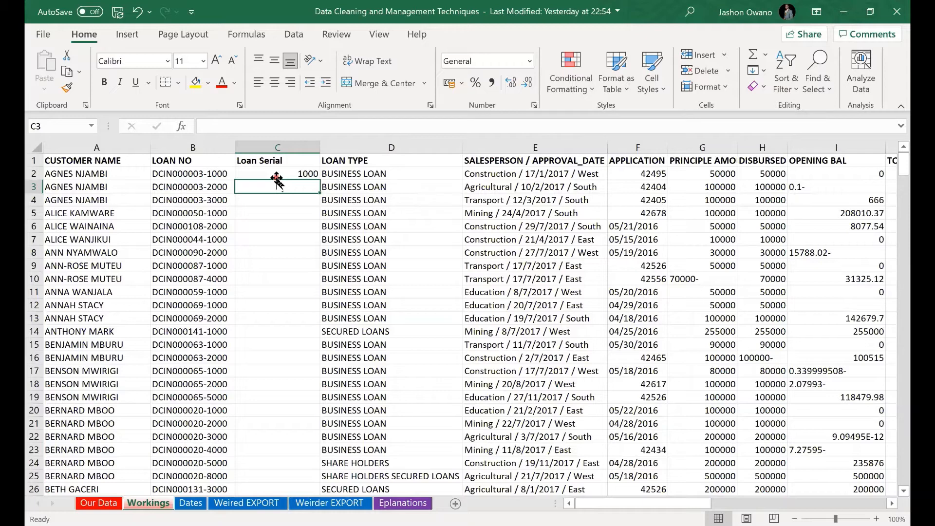
pyautogui.write('2')
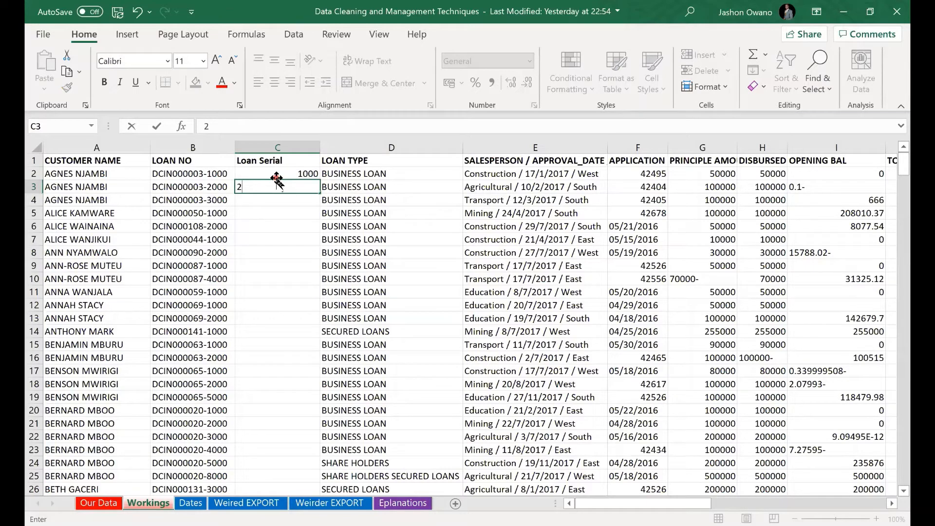
pyautogui.write('0')
pyautogui.click(289, 174)
pyautogui.press('Delete')
pyautogui.click(301, 190)
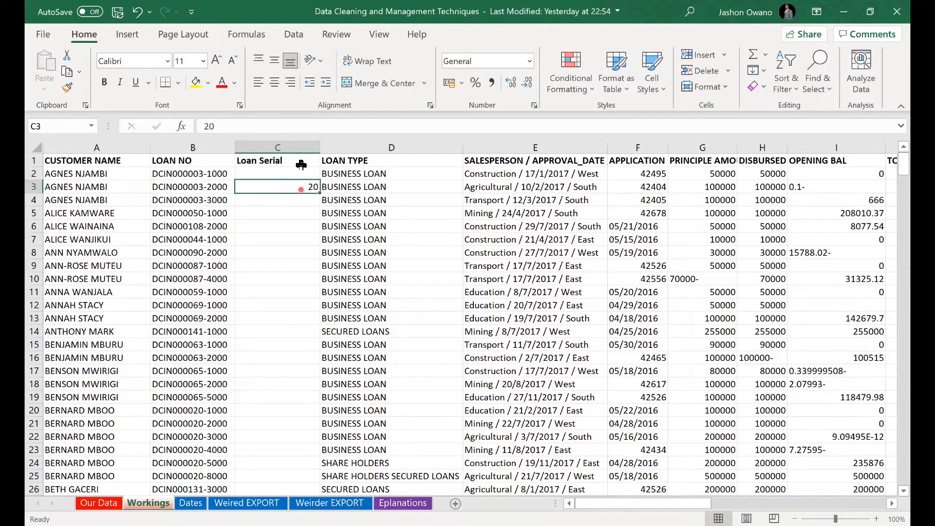
pyautogui.click(303, 174)
pyautogui.write('1')
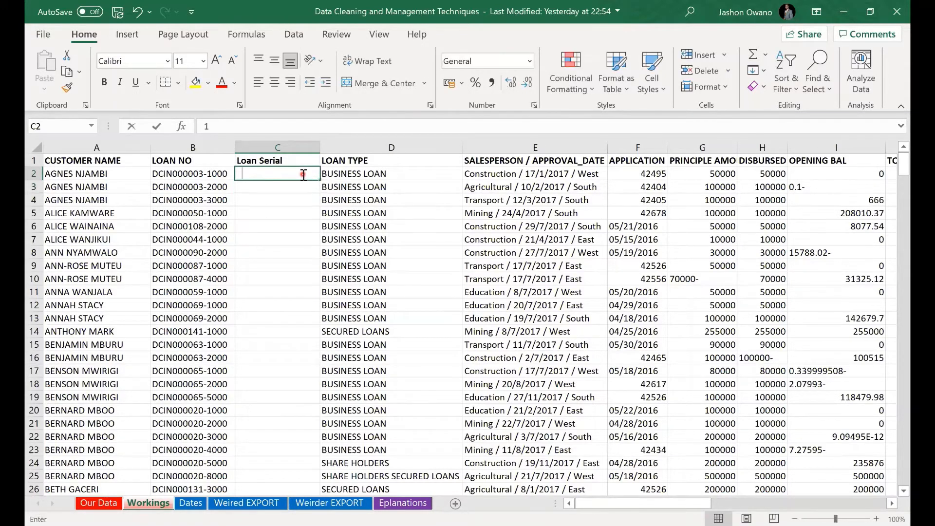
pyautogui.write('-000')
pyautogui.press('BackSpace')
pyautogui.press('BackSpace')
pyautogui.press('BackSpace')
pyautogui.press('BackSpace')
pyautogui.press('BackSpace')
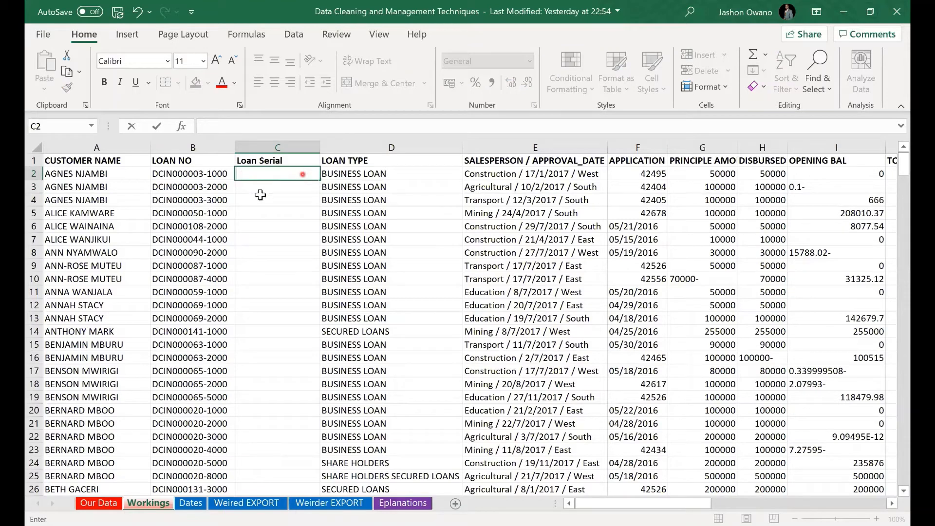
pyautogui.click(261, 194)
pyautogui.click(251, 169)
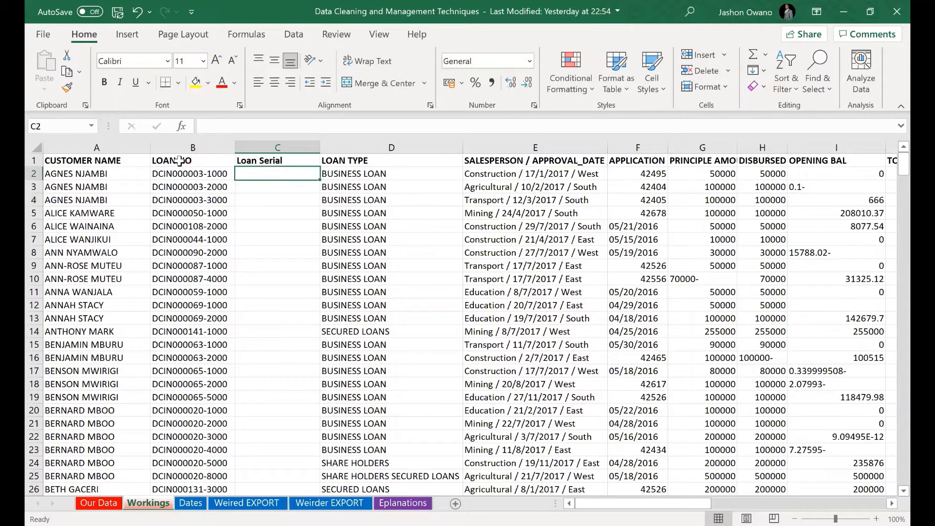
# Change the headers to LOAN-NO in B1 and No in C1, and enter 1000 as the example serial in C2
pyautogui.click(180, 161)
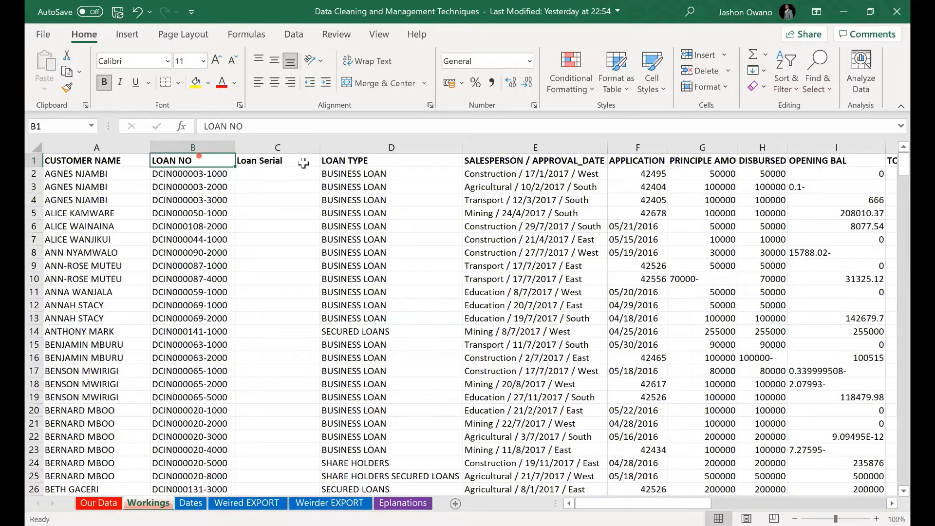
pyautogui.hotkey('ctrl', 'z')
pyautogui.write('1000')
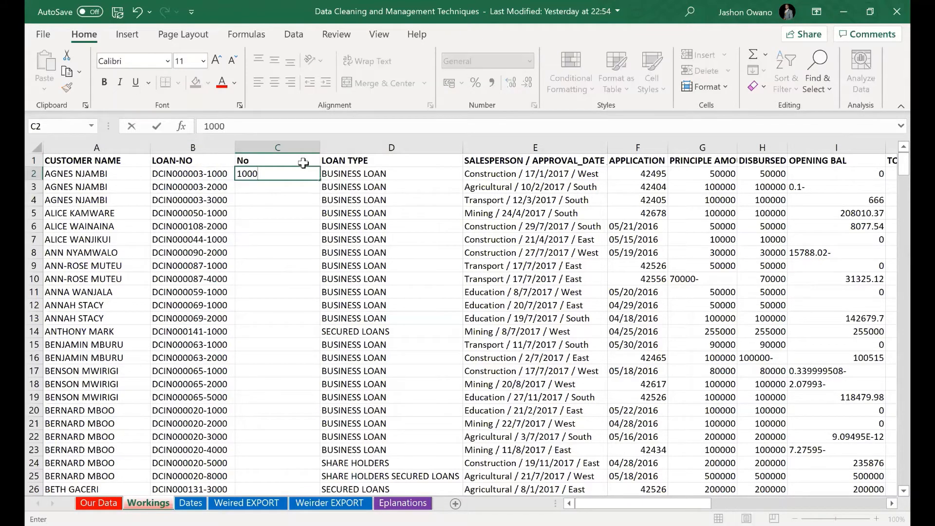
pyautogui.press('Return')
pyautogui.write('2')
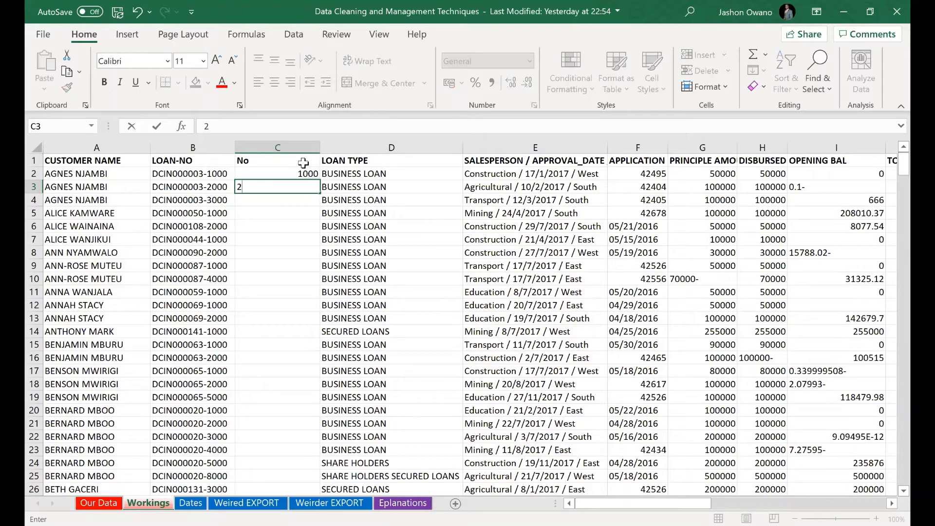
pyautogui.press('BackSpace')
pyautogui.click(302, 200)
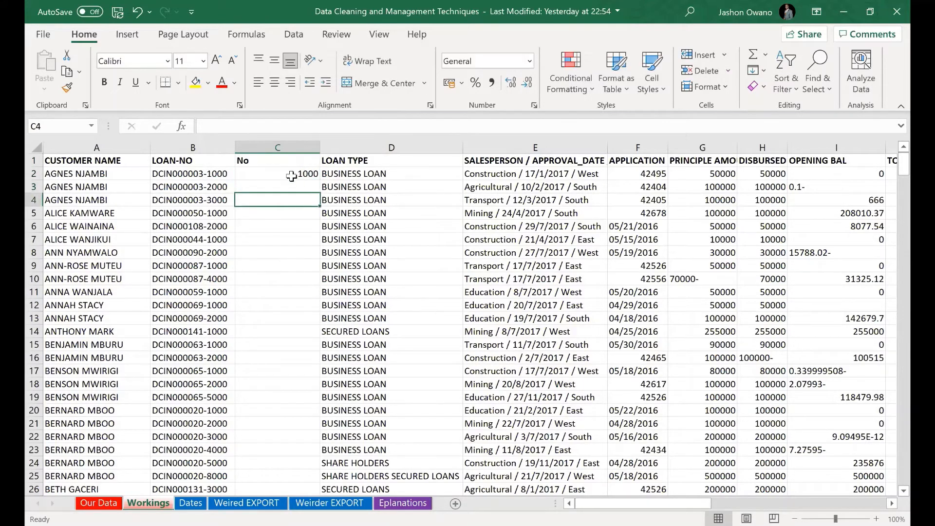
# Fill the example in C2 down the whole column and switch the fill to Flash Fill to extract each loan's serial
pyautogui.click(291, 176)
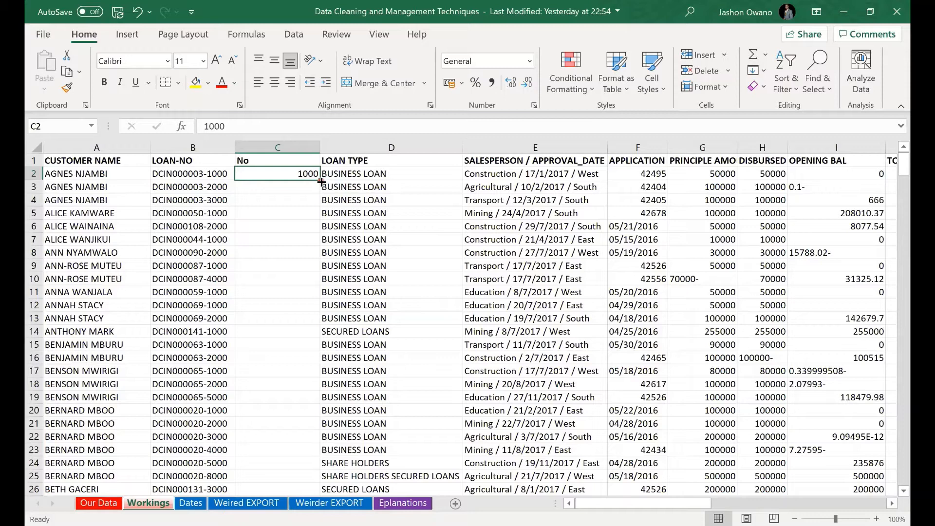
pyautogui.doubleClick(321, 182)
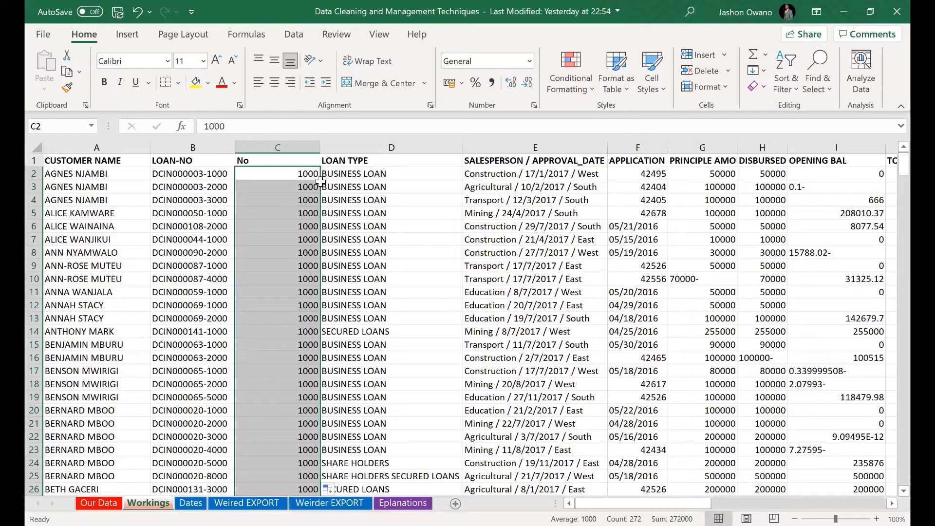
pyautogui.click(338, 489)
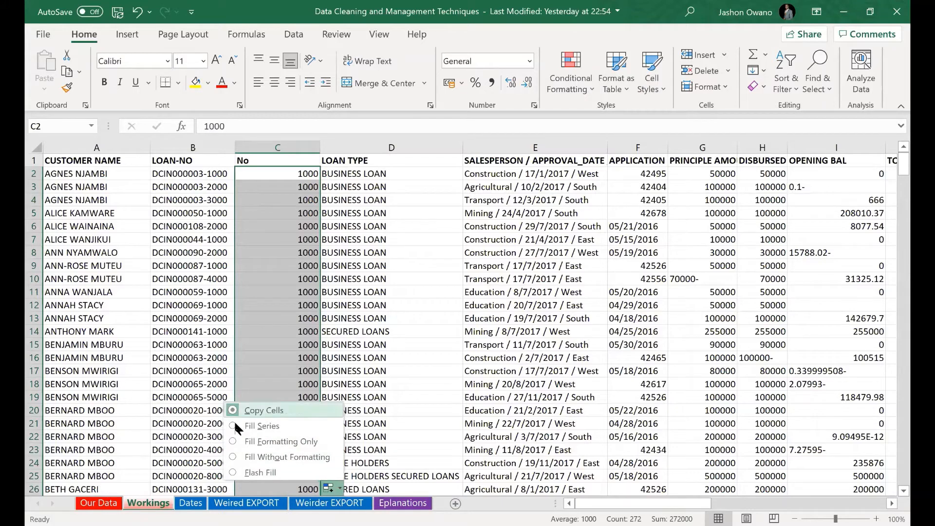
pyautogui.click(239, 471)
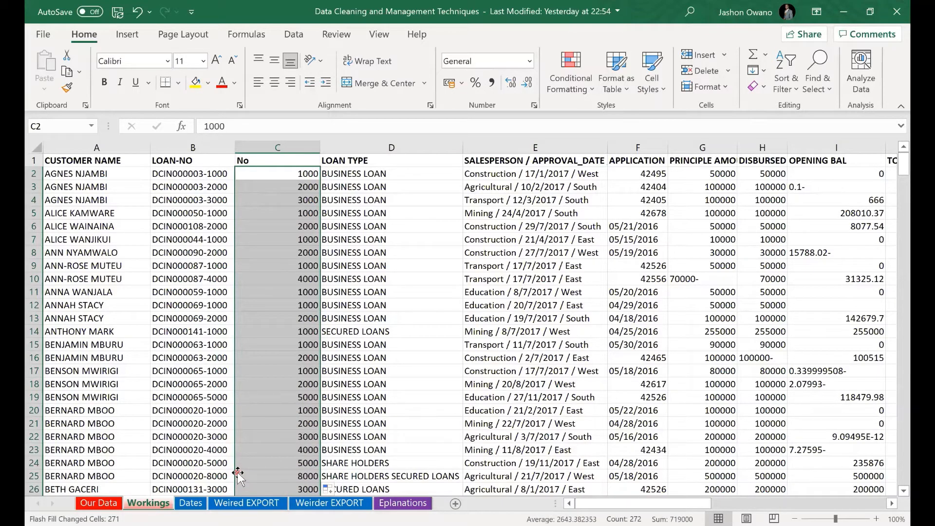
# Set the header in C1 to Loan Serial and spot-check the extracted serials in the column
pyautogui.click(267, 397)
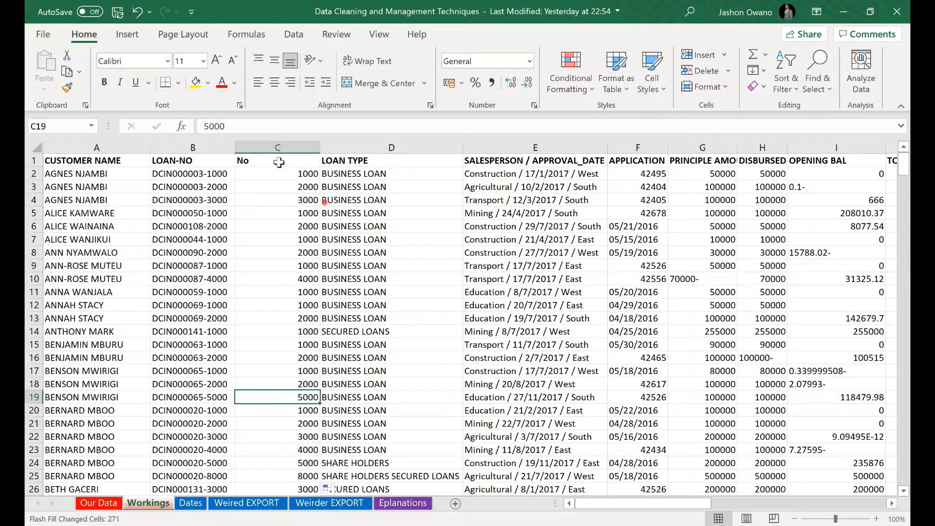
pyautogui.click(336, 174)
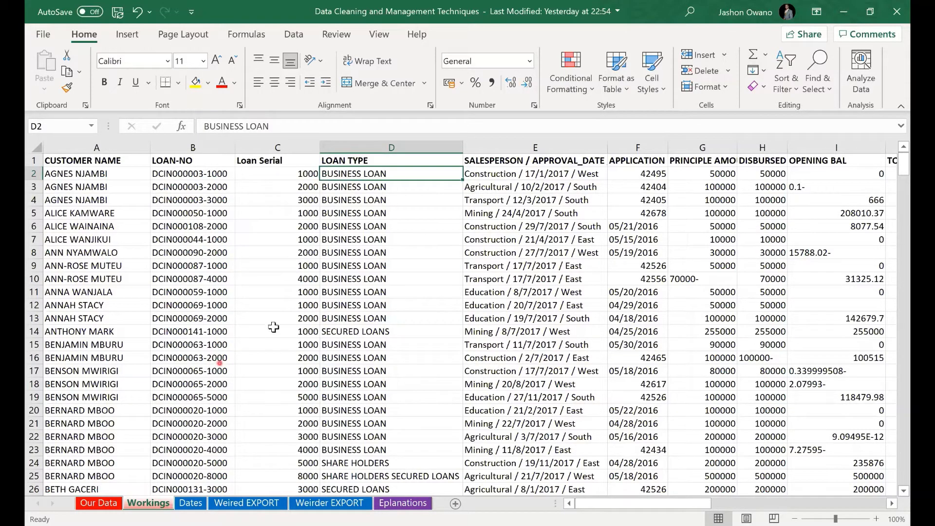
pyautogui.click(289, 347)
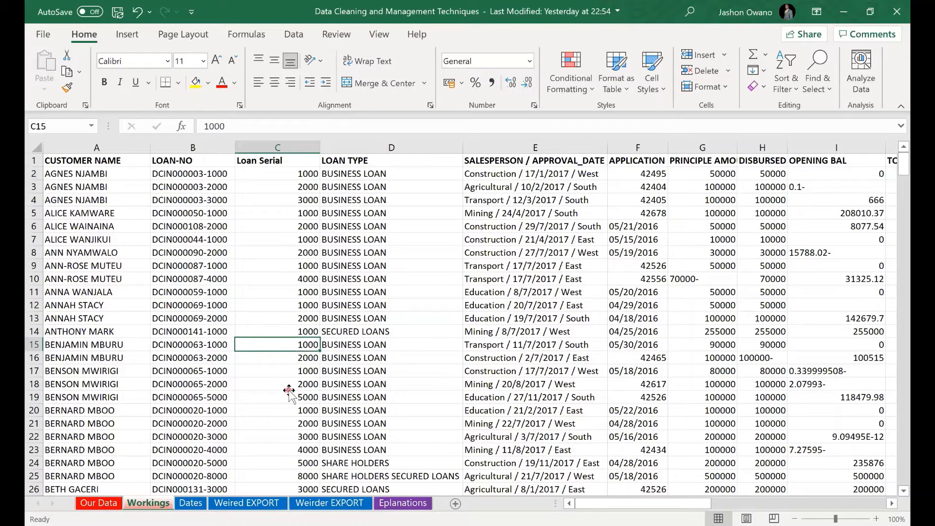
pyautogui.click(289, 388)
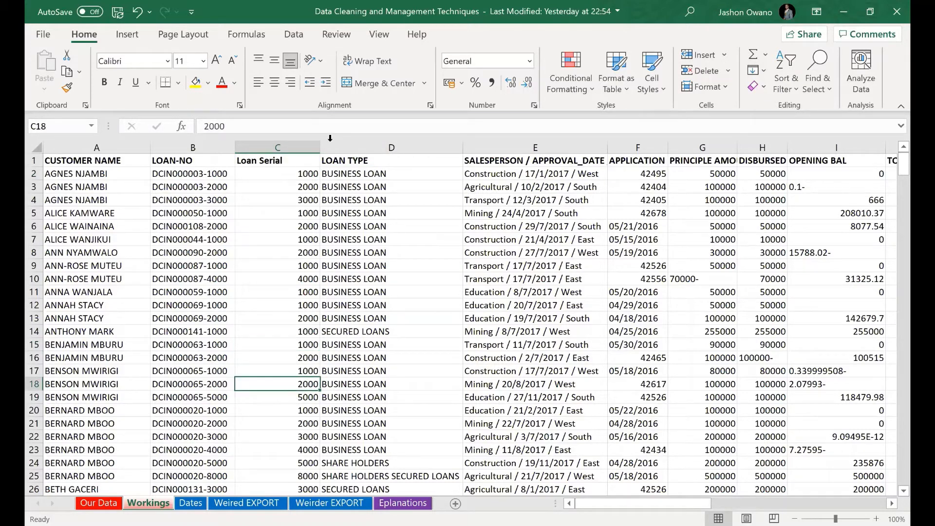
pyautogui.click(393, 11)
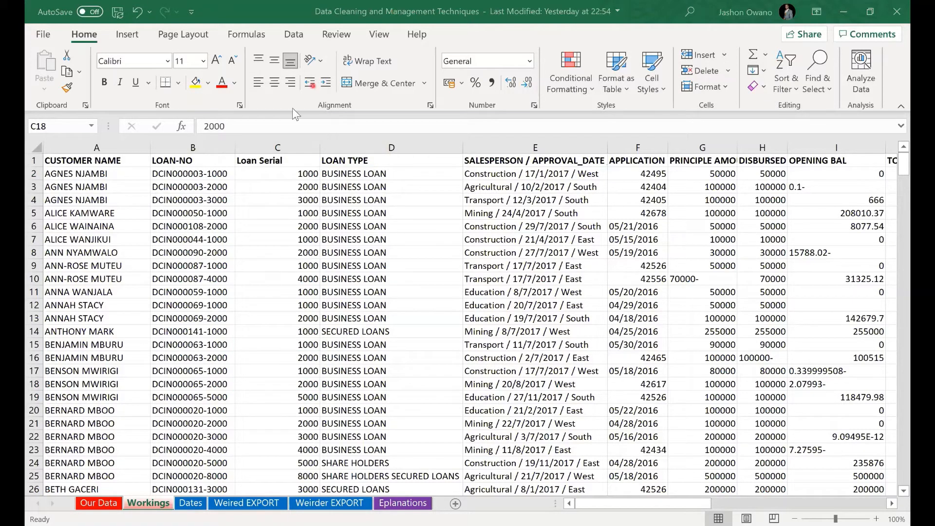
pyautogui.click(248, 166)
pyautogui.click(271, 170)
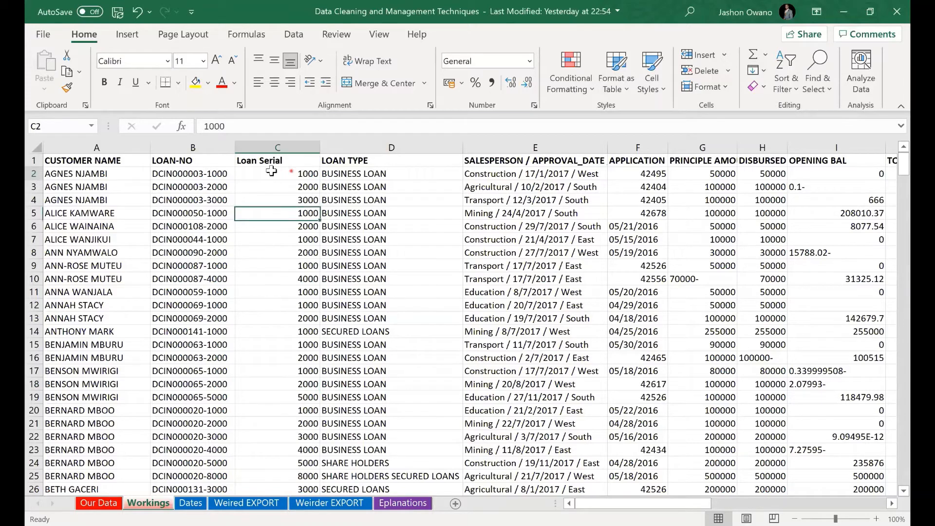
# Refill the Loan Serial column from the example 1000 in C2 and switch the fill to Flash Fill
pyautogui.click(296, 160)
pyautogui.hotkey('ctrl', 'shift', 'Down')
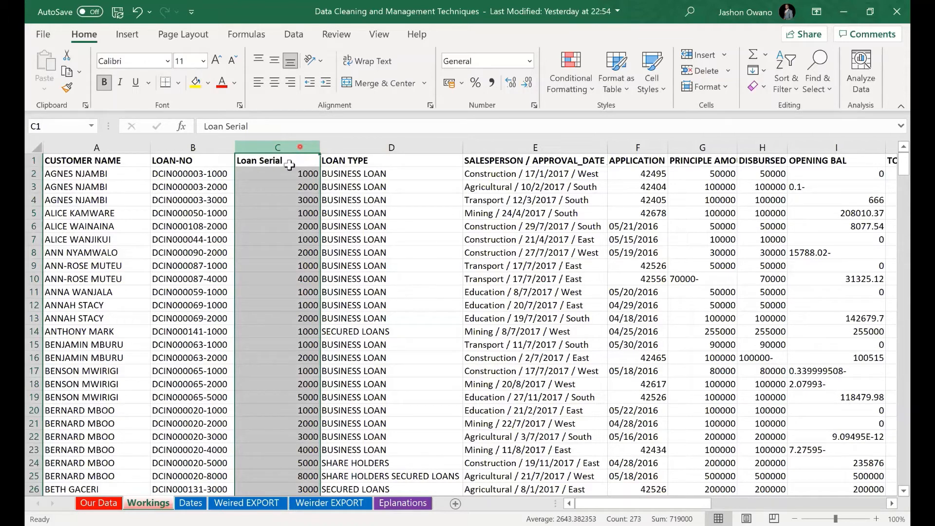
pyautogui.press('Delete')
pyautogui.click(297, 160)
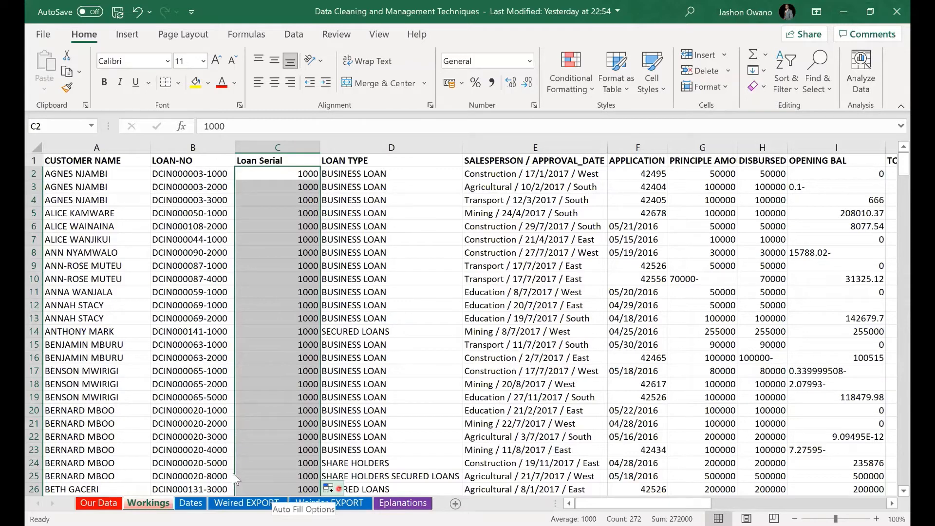
pyautogui.click(328, 489)
pyautogui.click(272, 478)
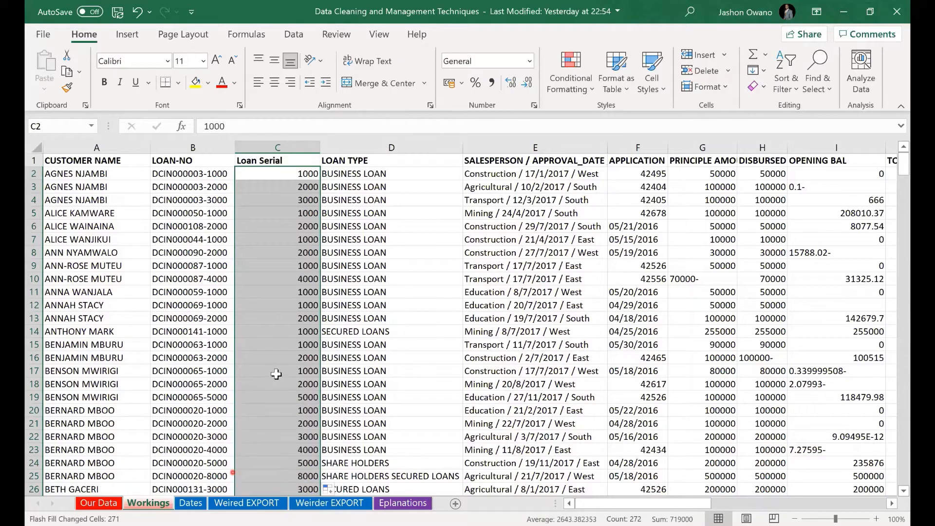
pyautogui.click(277, 374)
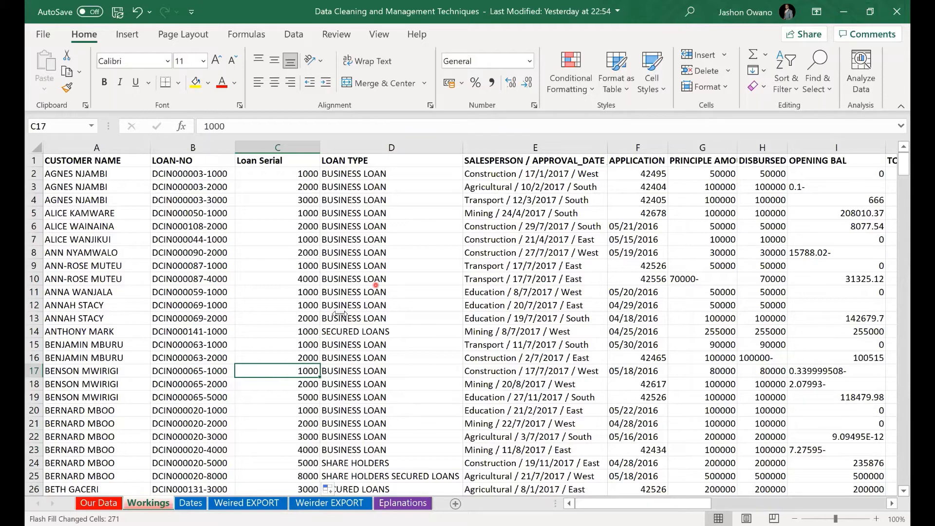
pyautogui.click(282, 178)
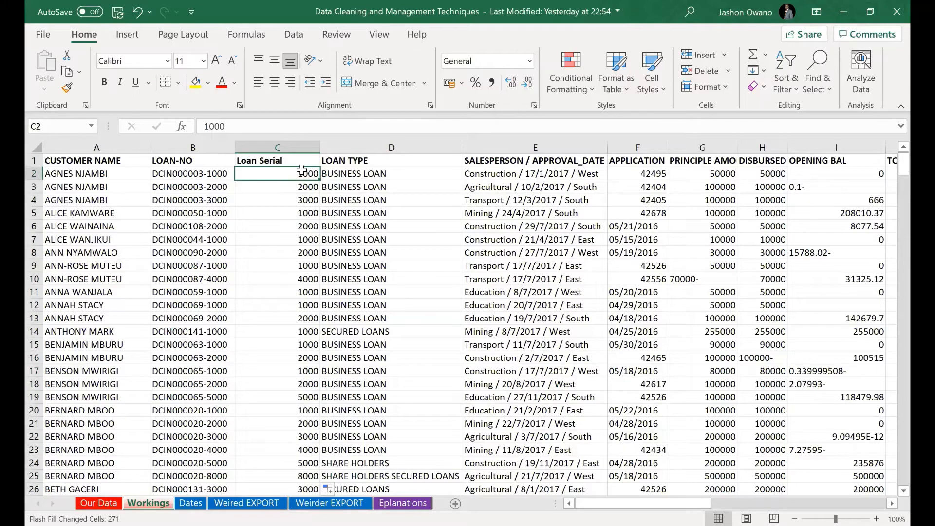
pyautogui.click(302, 170)
pyautogui.hotkey('alt', 'Tab')
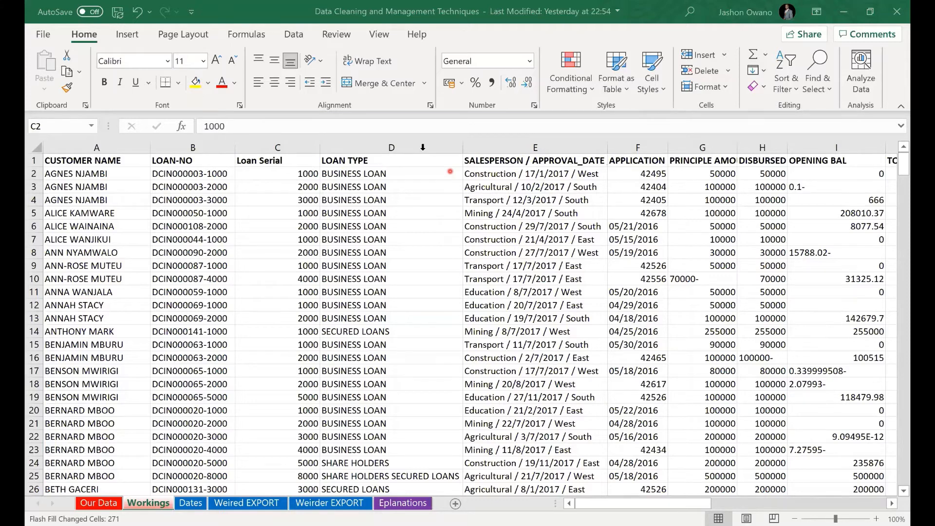
pyautogui.click(423, 147)
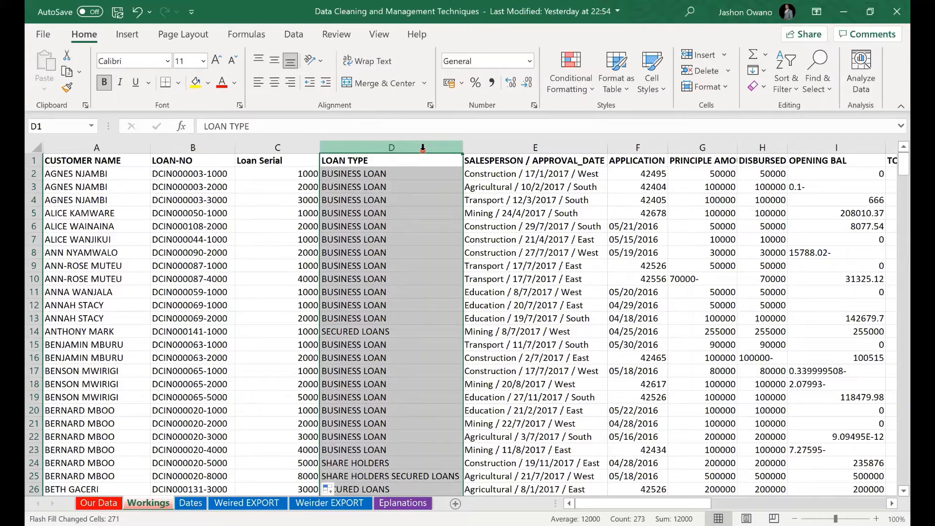
pyautogui.click(378, 157)
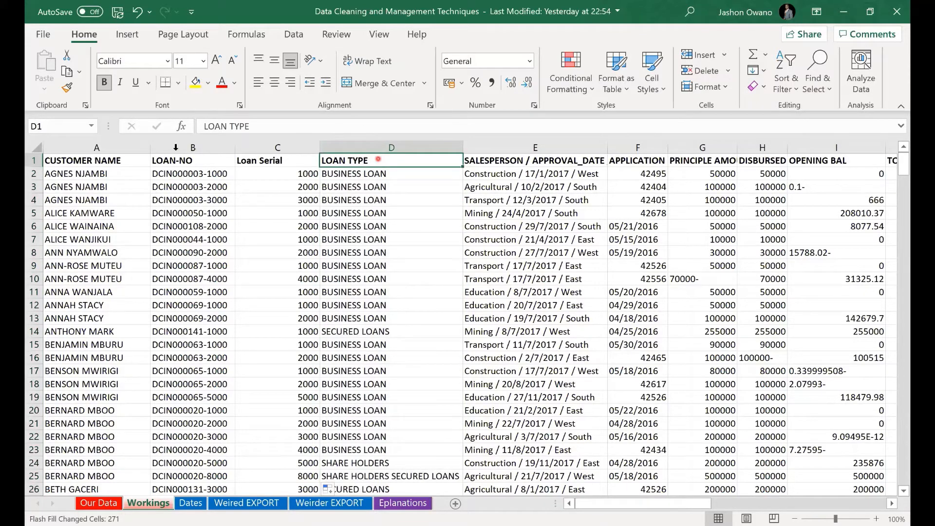
# Turn on filtering for the header row of the loan data
pyautogui.click(33, 161)
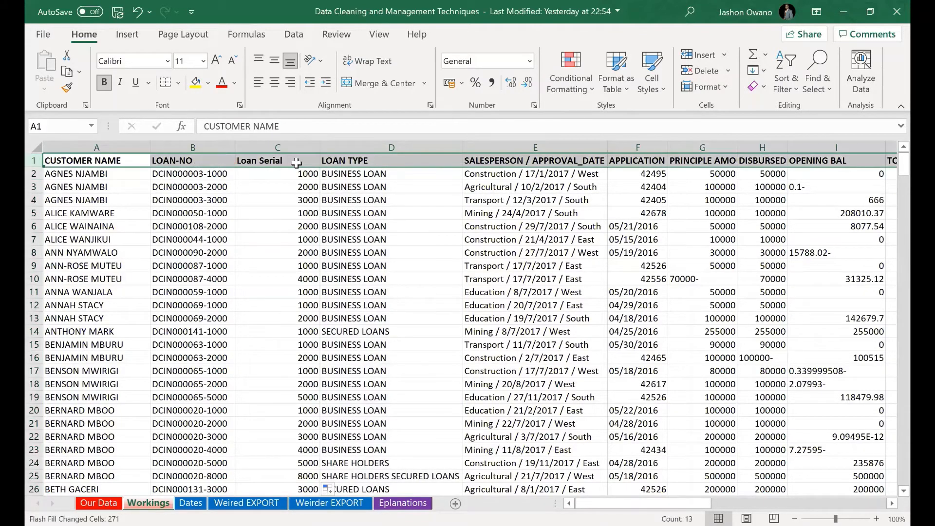
pyautogui.click(297, 163)
pyautogui.click(402, 164)
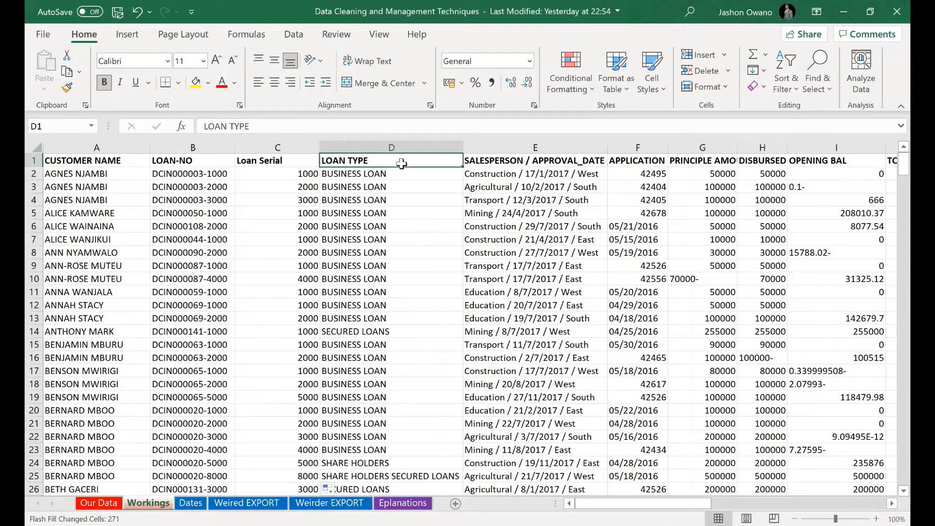
pyautogui.click(518, 160)
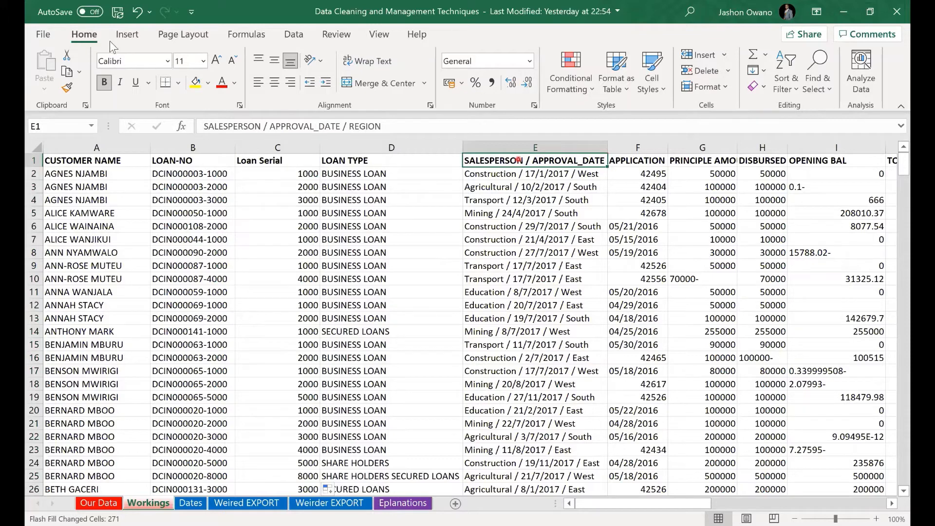
pyautogui.click(303, 39)
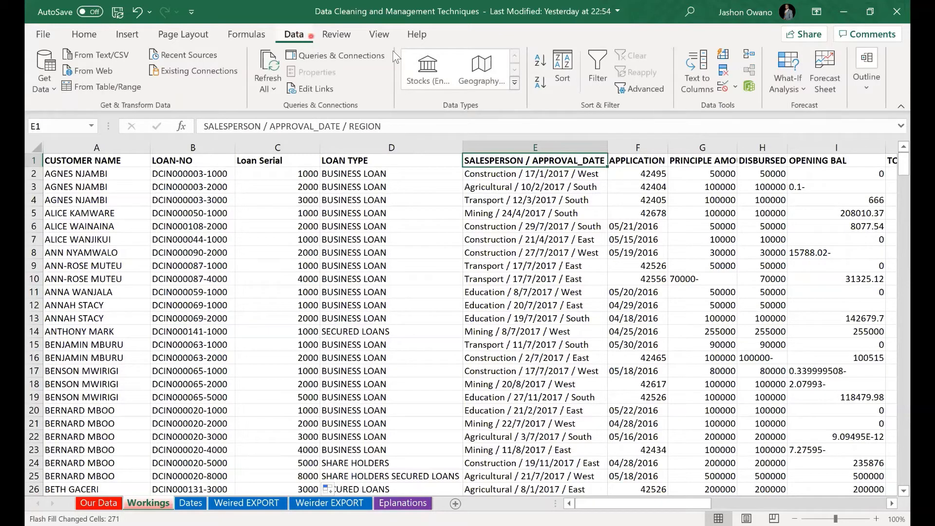
pyautogui.click(598, 61)
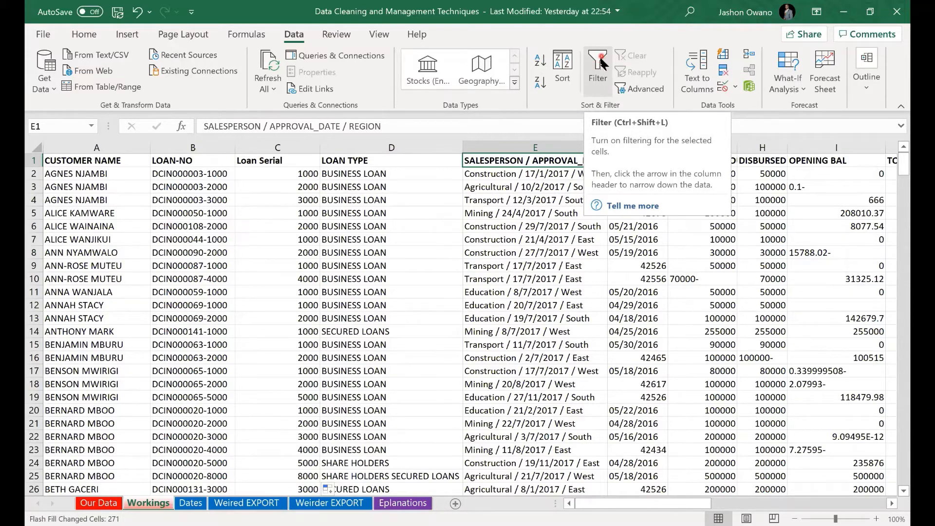
pyautogui.click(602, 62)
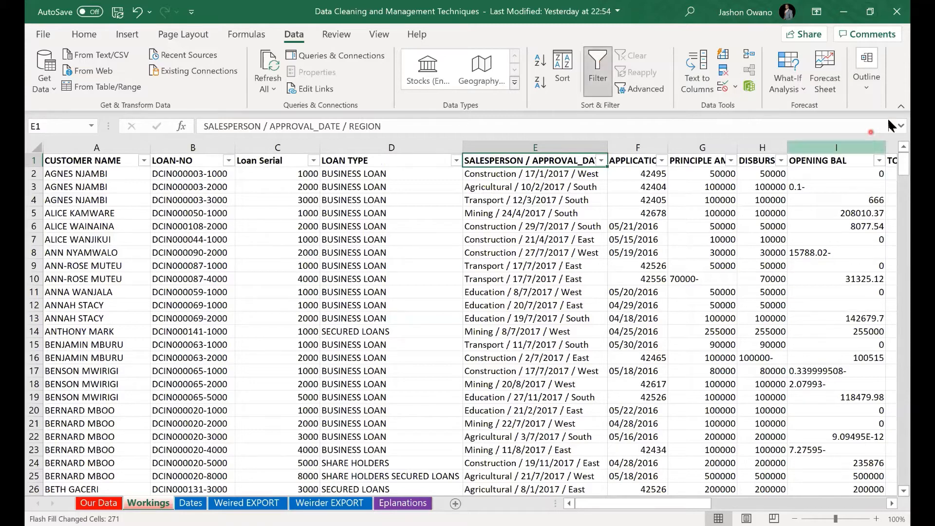
# Examine the distinct values in the LOAN TYPE and PRINCIPLE AMOUNT filter lists for entries that do not belong
pyautogui.moveTo(903, 165); pyautogui.dragTo(903, 350)
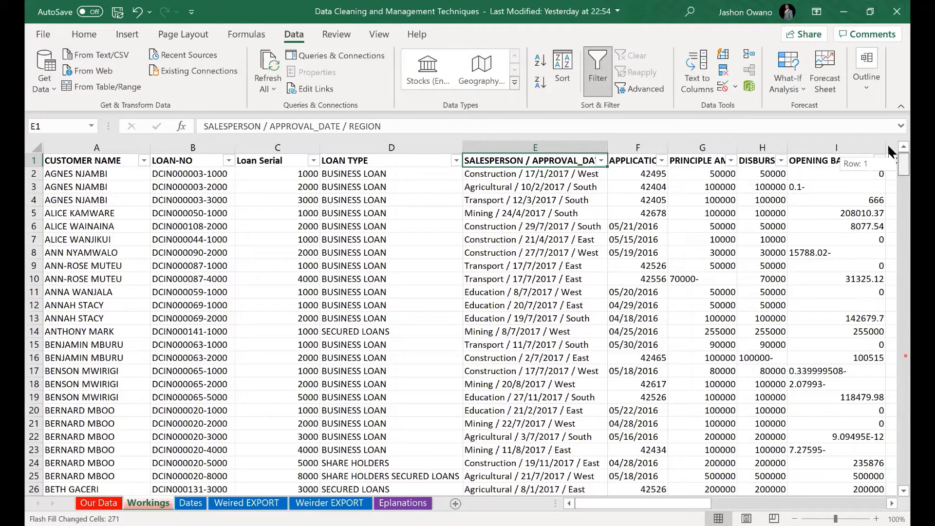
pyautogui.moveTo(903, 165); pyautogui.dragTo(903, 351)
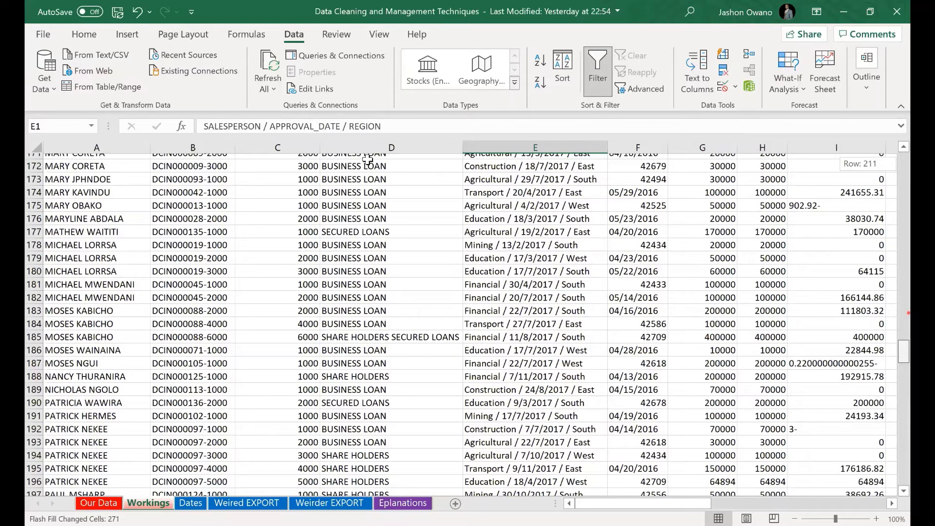
pyautogui.scroll(20, 461, 167)
pyautogui.click(457, 161)
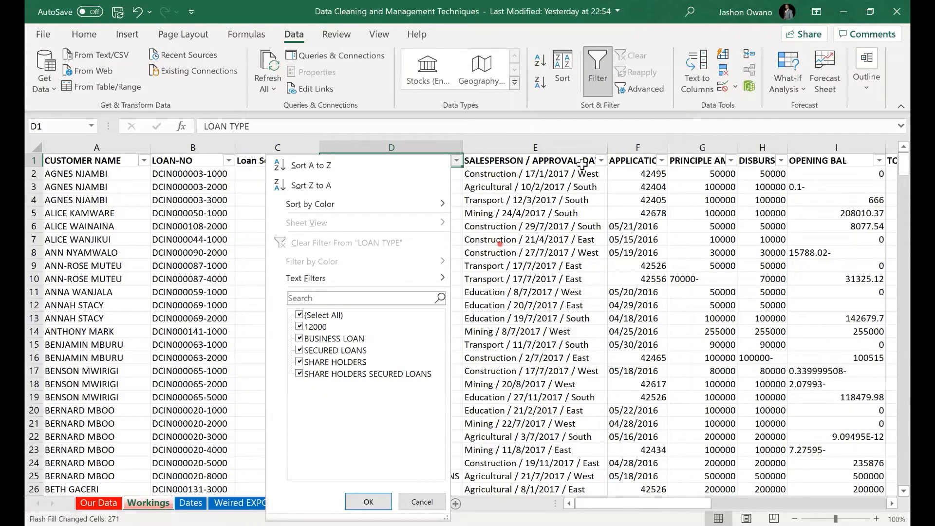
pyautogui.click(673, 164)
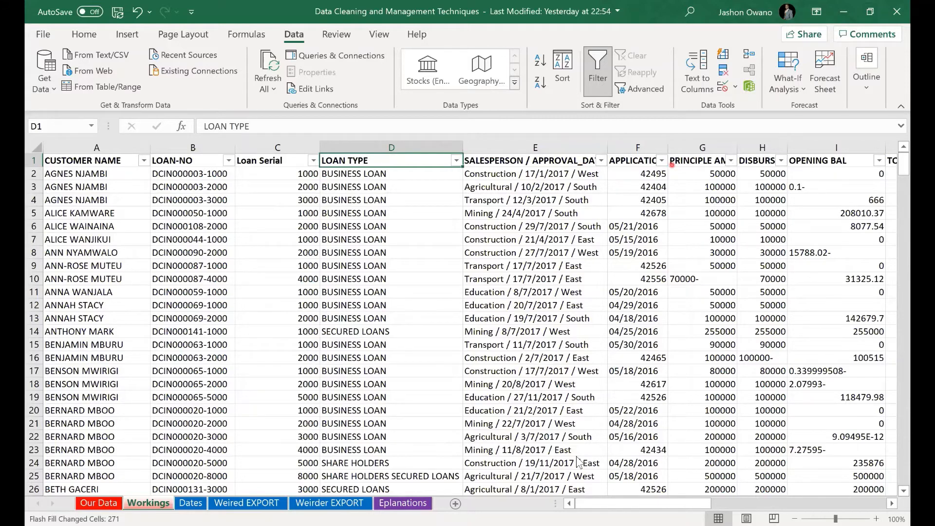
pyautogui.click(731, 160)
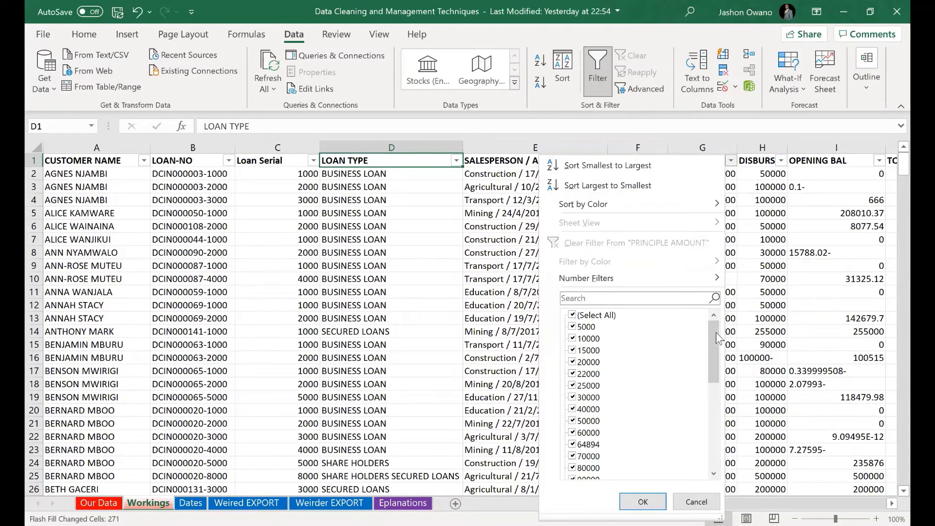
pyautogui.moveTo(718, 346); pyautogui.dragTo(715, 431)
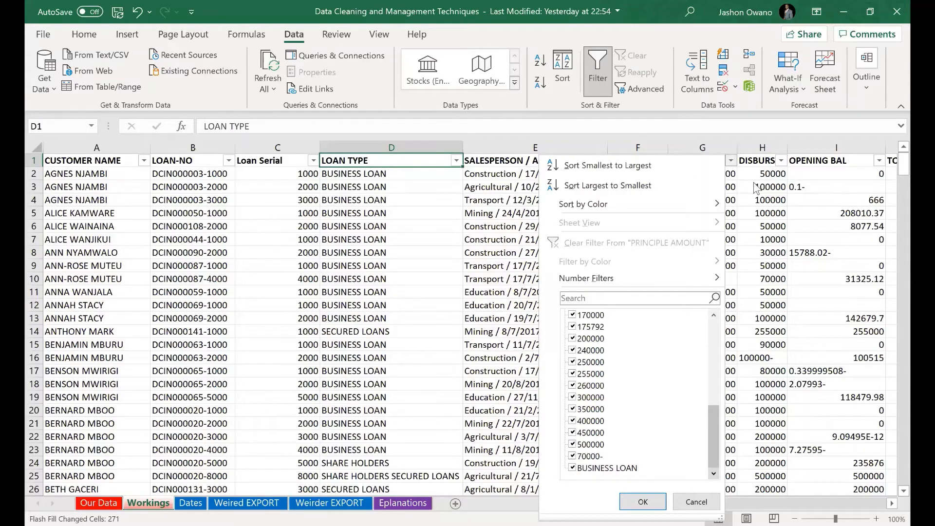
pyautogui.click(710, 140)
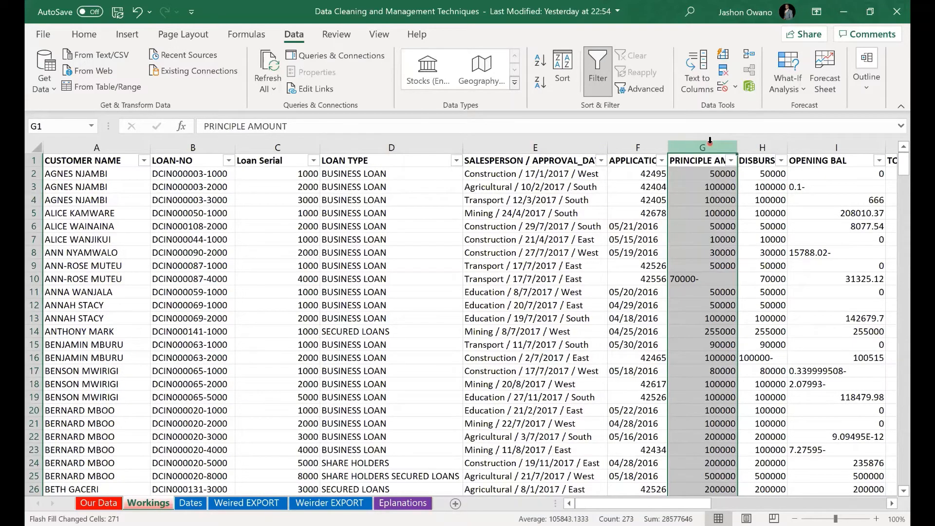
pyautogui.click(734, 161)
pyautogui.moveTo(716, 328); pyautogui.dragTo(713, 280)
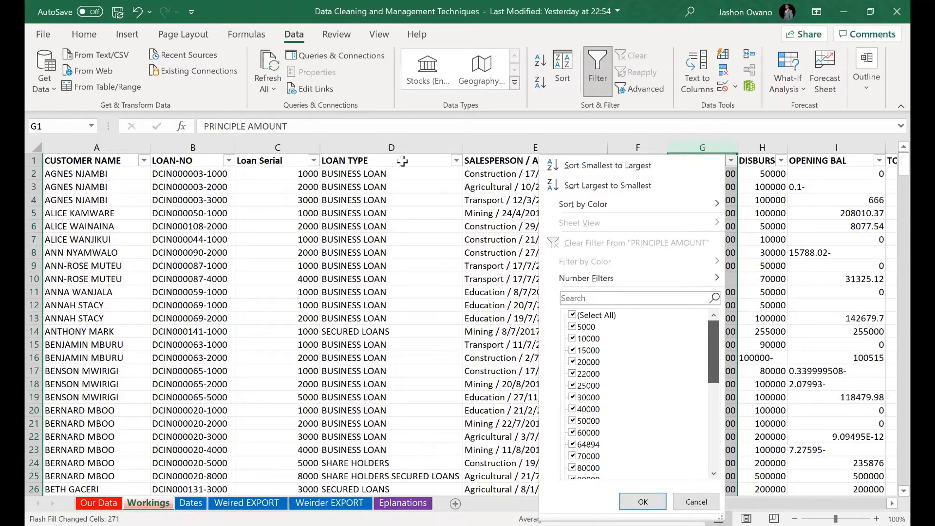
# Filter LOAN TYPE to show only the records with the value 12000
pyautogui.click(458, 165)
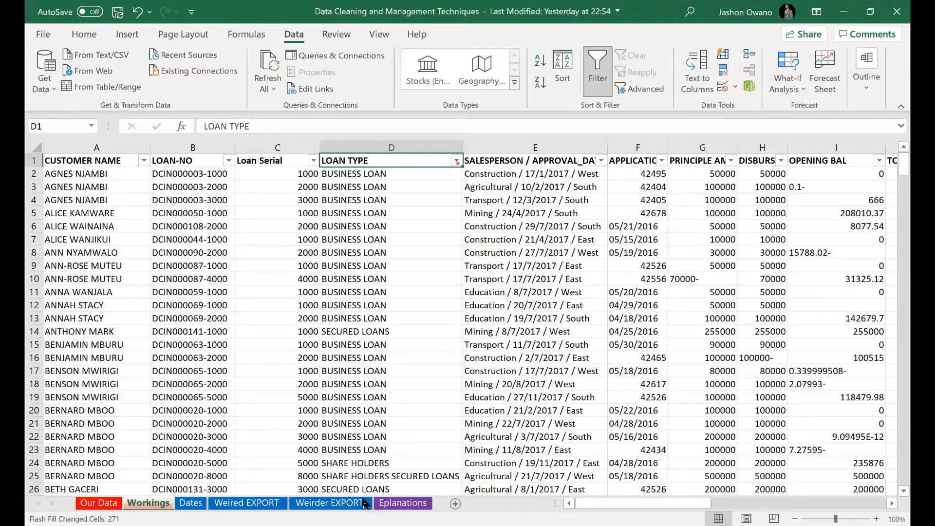
pyautogui.hotkey('alt', 'Down')
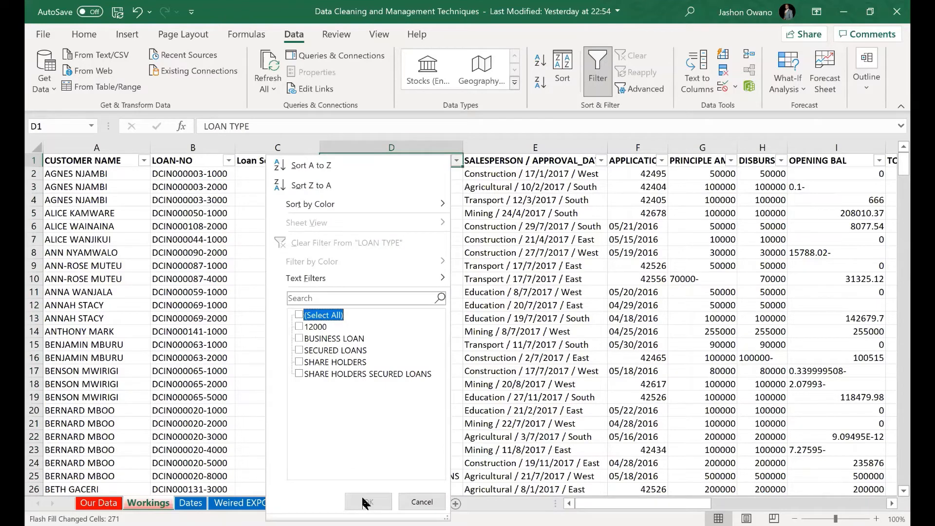
pyautogui.press('Down')
pyautogui.press('space')
pyautogui.press('Return')
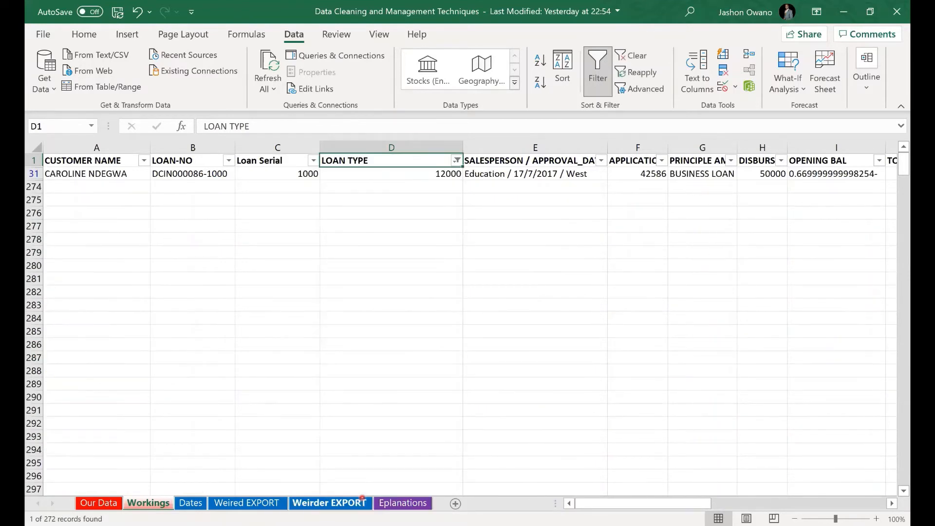
# Set the LOAN TYPE of the filtered record in row 31 to BUSINESS LOAN
pyautogui.click(33, 173)
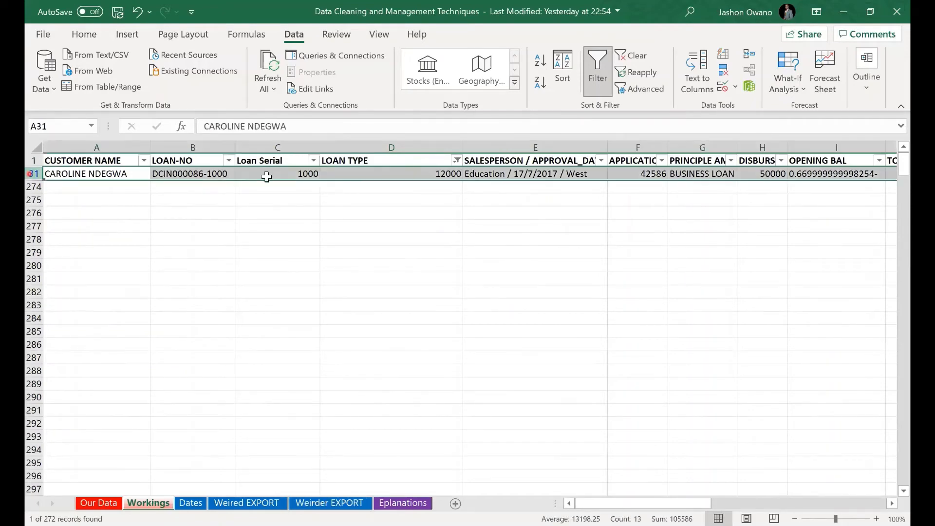
pyautogui.click(414, 174)
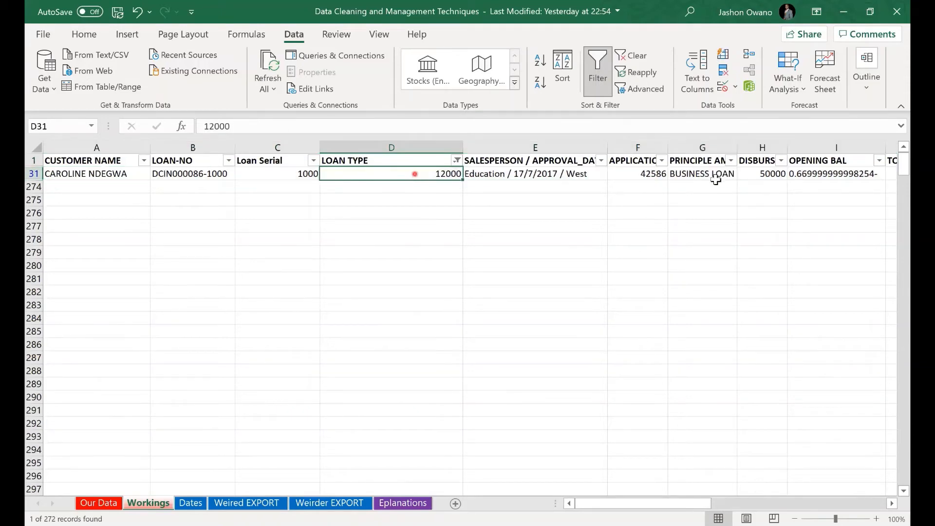
pyautogui.click(711, 176)
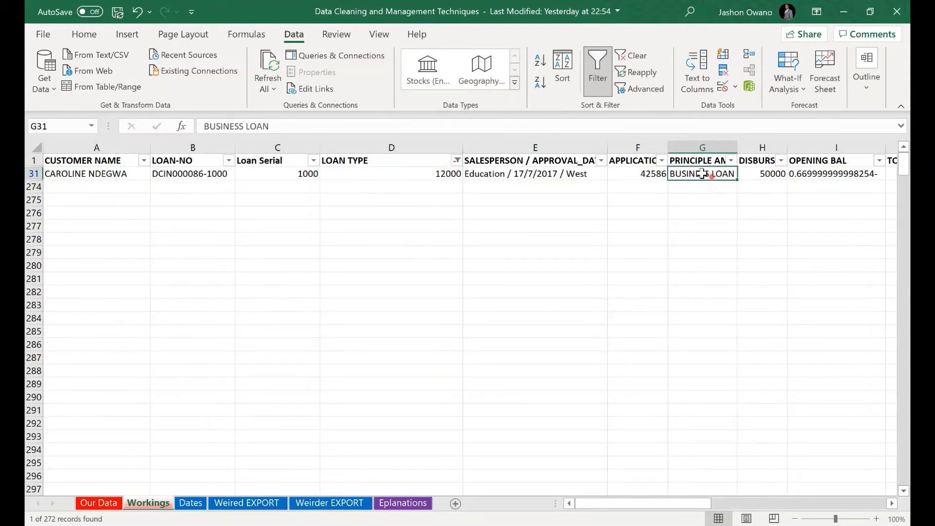
pyautogui.click(412, 174)
pyautogui.doubleClick(414, 174)
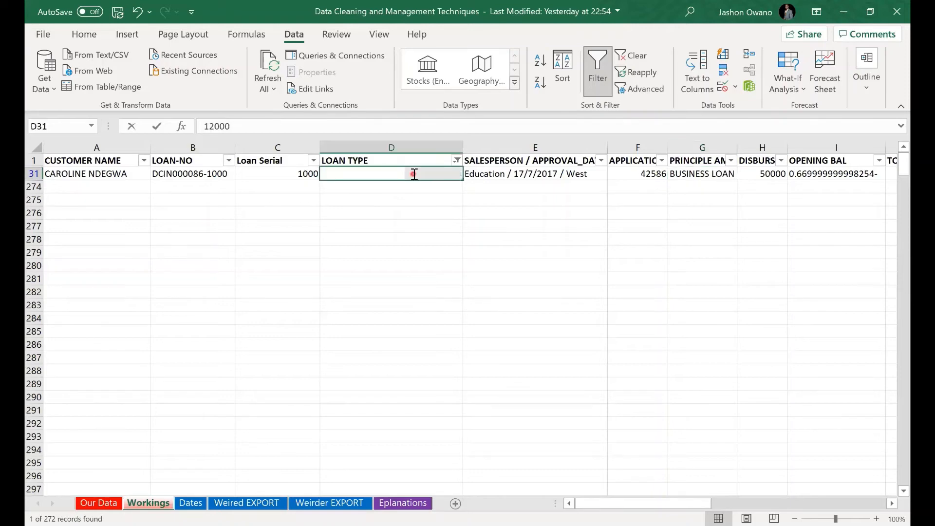
pyautogui.write('BUSINESS LOAN')
pyautogui.press('Return')
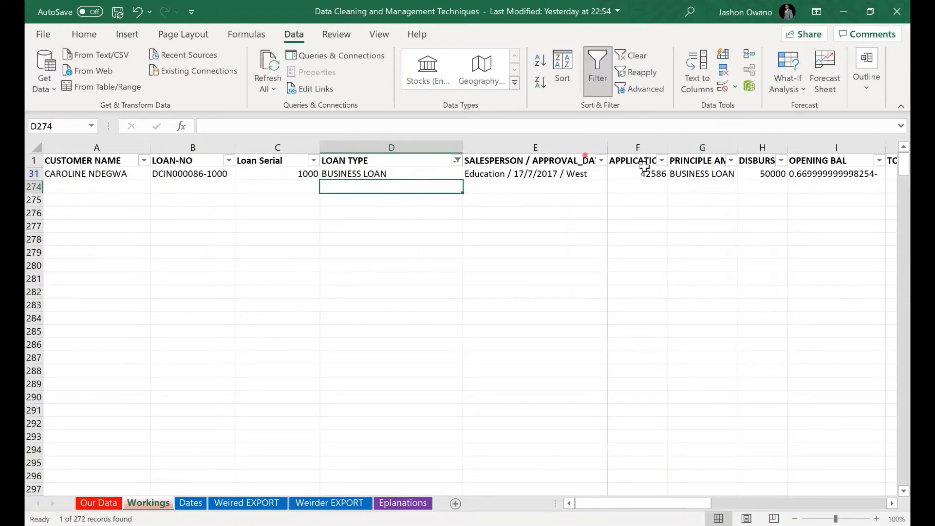
# Set the PRINCIPLE AMOUNT of the filtered record in row 31 to 12000
pyautogui.click(695, 175)
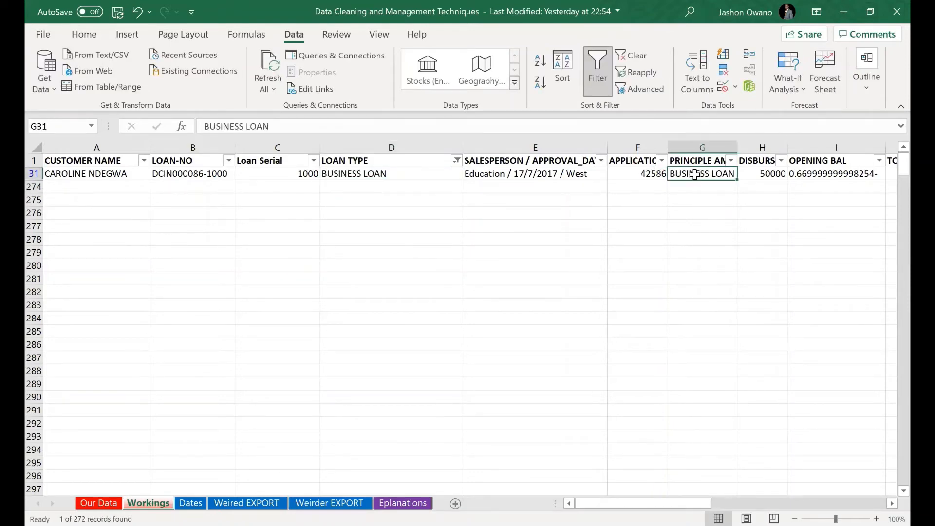
pyautogui.doubleClick(697, 175)
pyautogui.write('12000')
pyautogui.press('Return')
# Clear the LOAN TYPE filter and recheck the values listed in the LOAN TYPE and PRINCIPLE AMOUNT filters
pyautogui.click(621, 133)
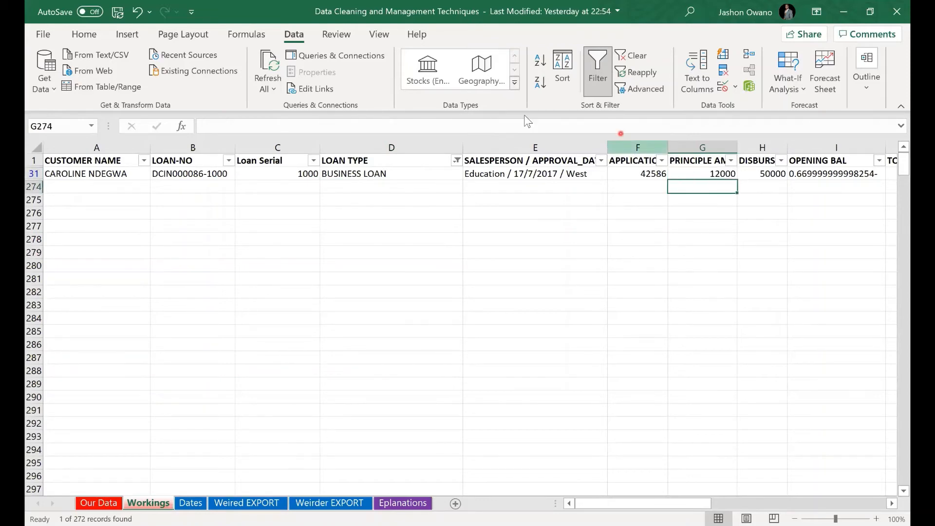
pyautogui.click(595, 89)
pyautogui.click(597, 63)
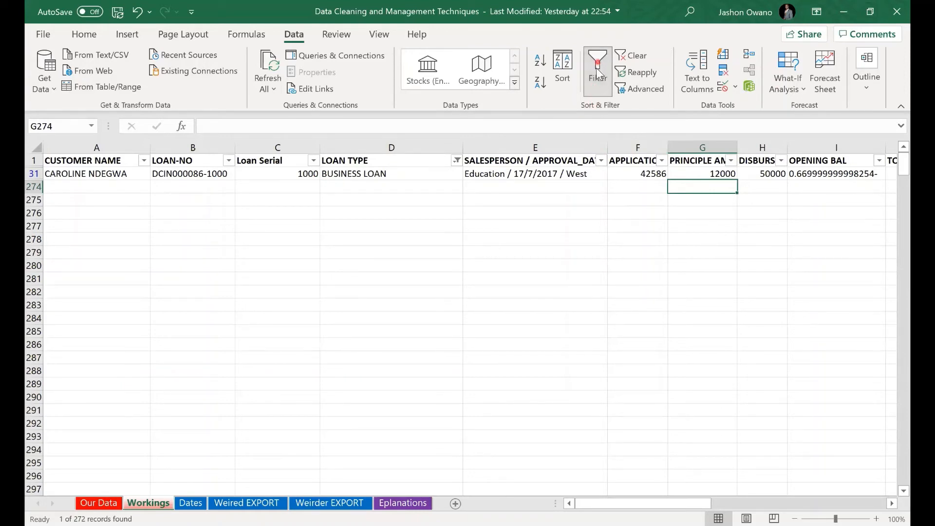
pyautogui.click(642, 55)
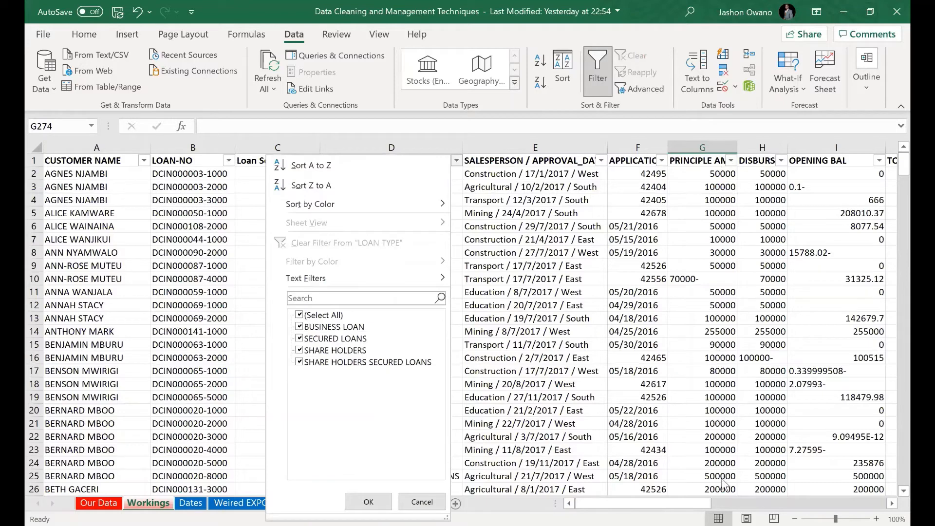
pyautogui.moveTo(722, 479); pyautogui.dragTo(712, 301)
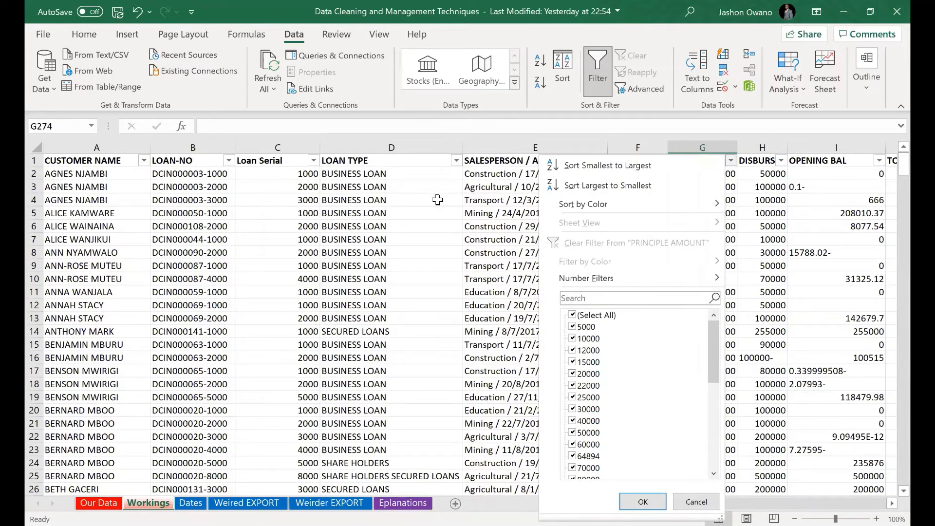
pyautogui.click(892, 505)
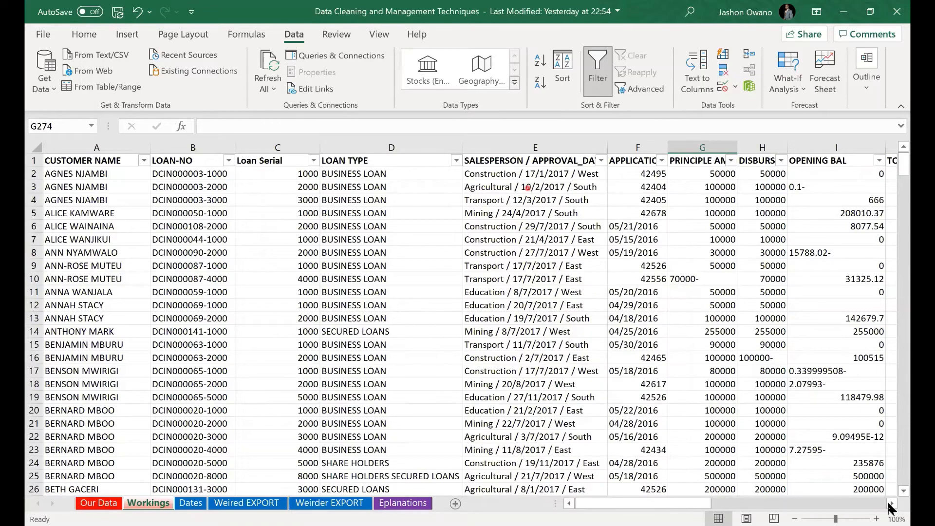